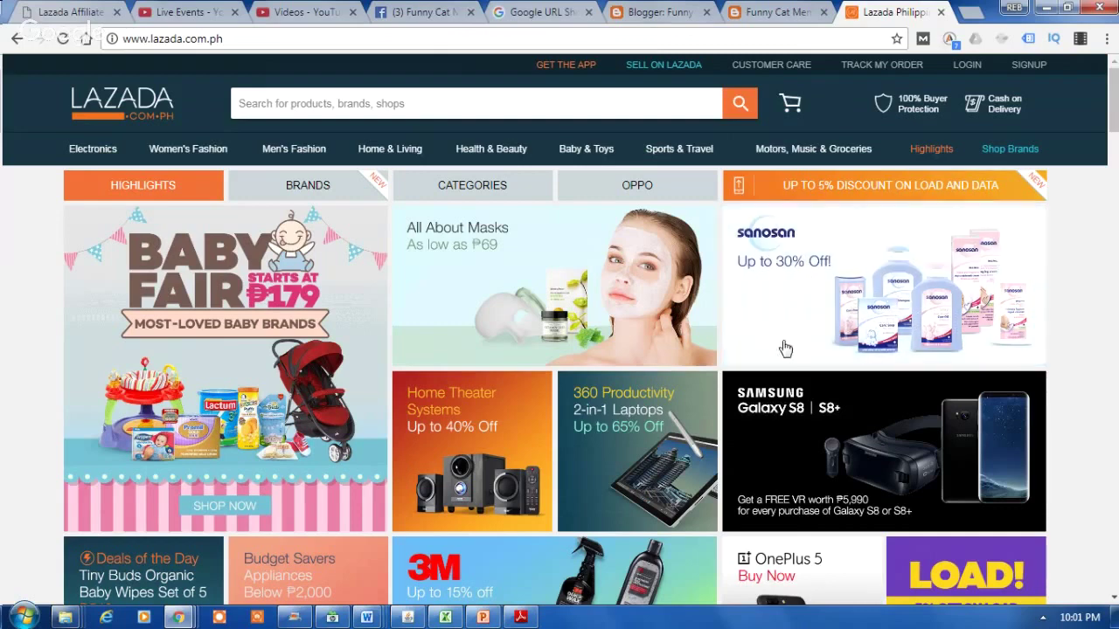
- Search the Lazada store for "cat costume"
left_click(525, 102)
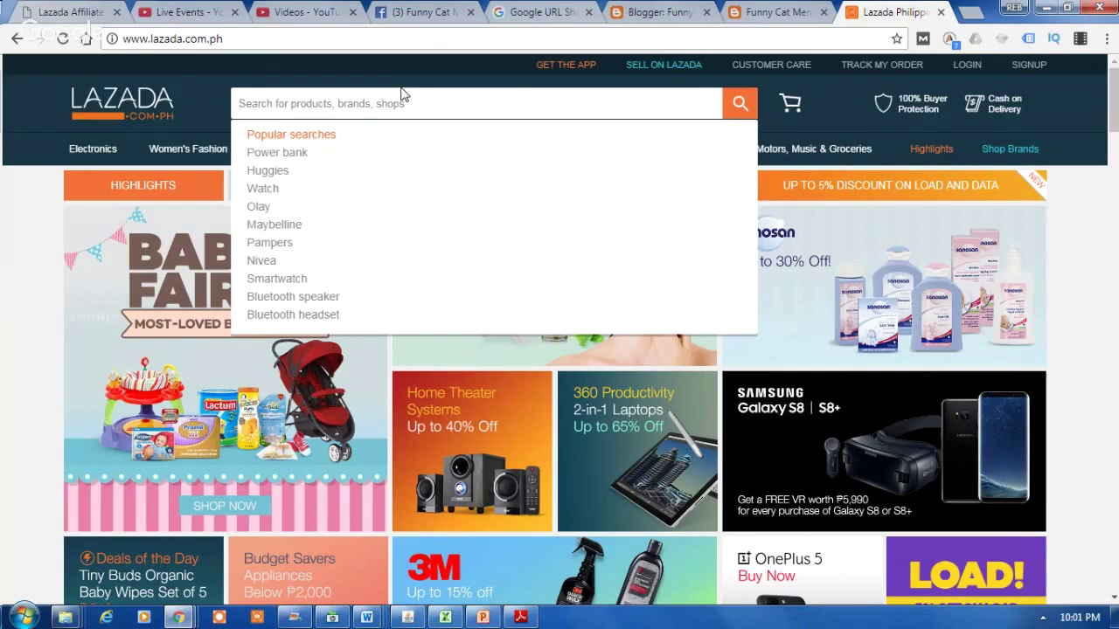
type("cat ")
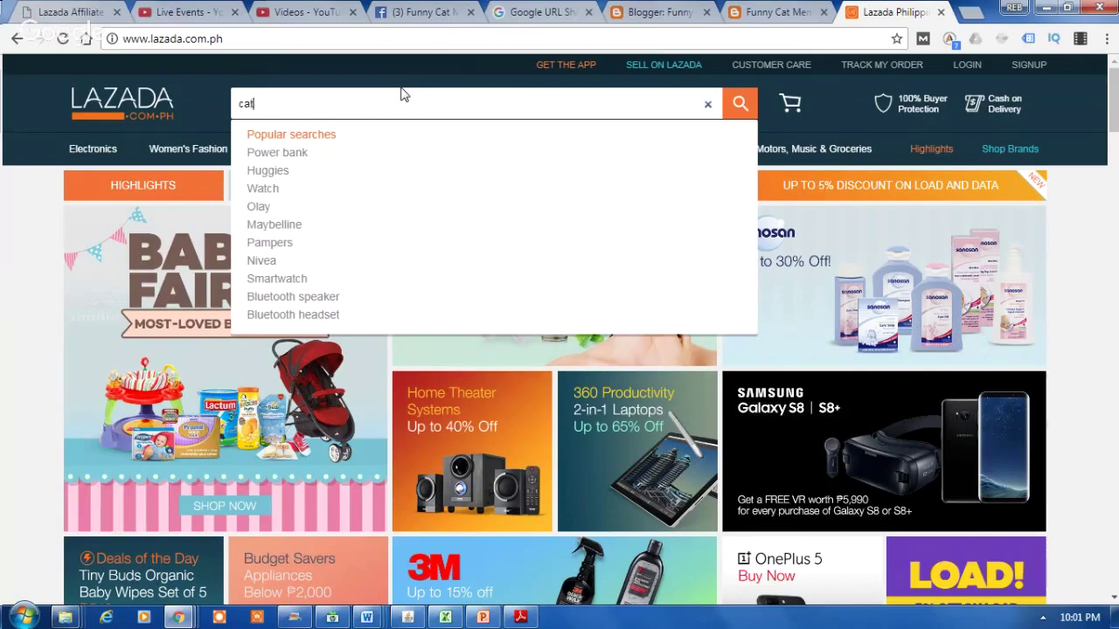
type("co")
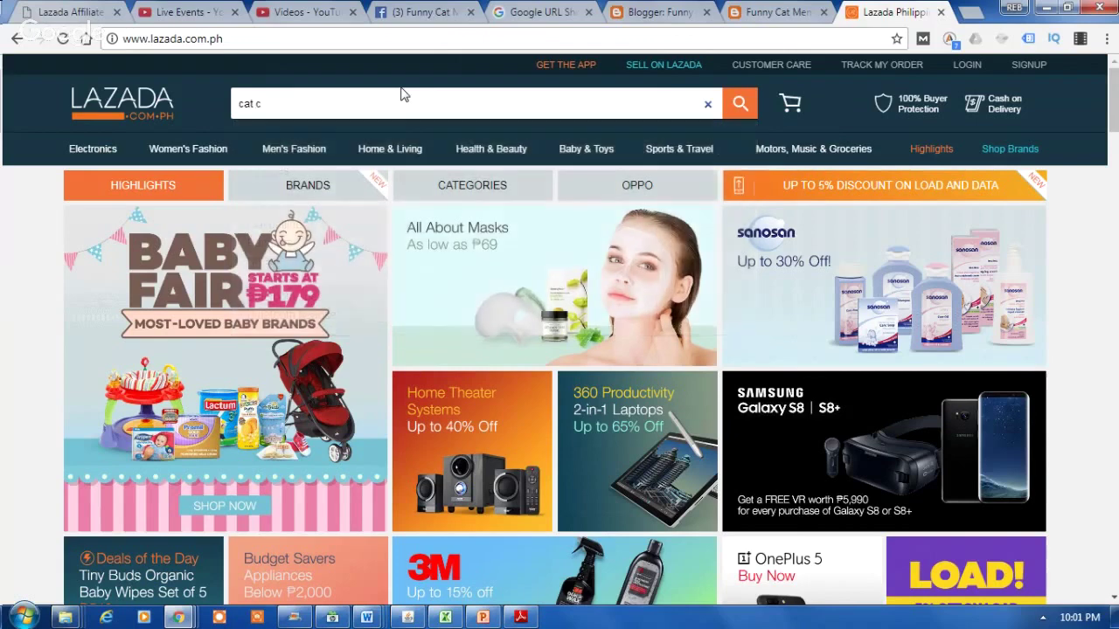
type("stume")
key("Return")
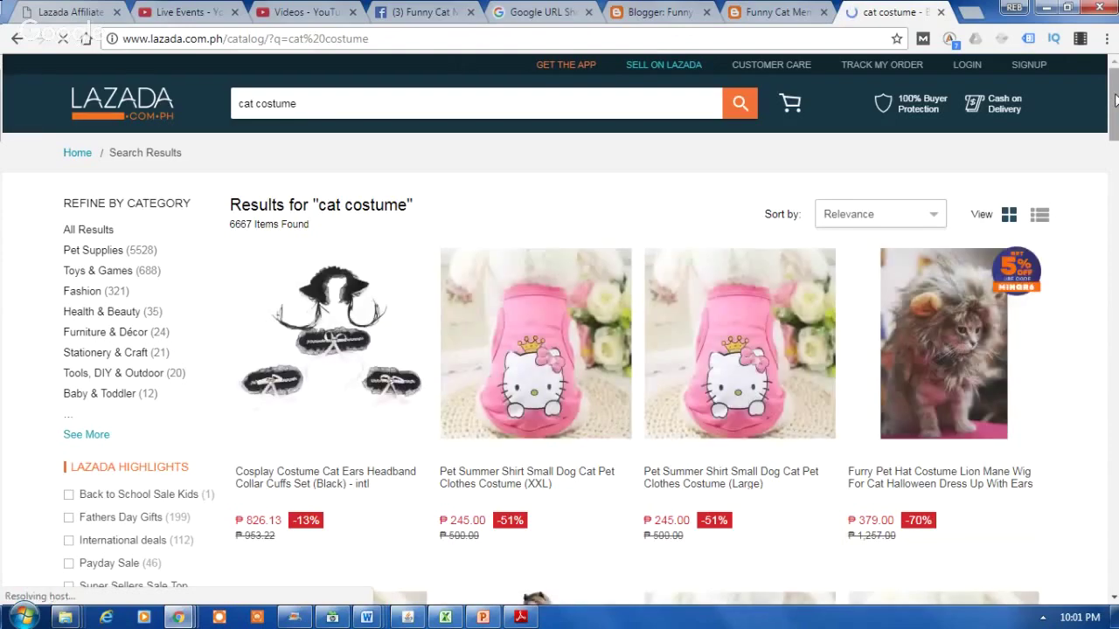
- Browse the cat costume results and generate an affiliate deeplink for the Furry Pet Hat Costume Lion Mane Wig
scroll(1075, 372, "down", 5)
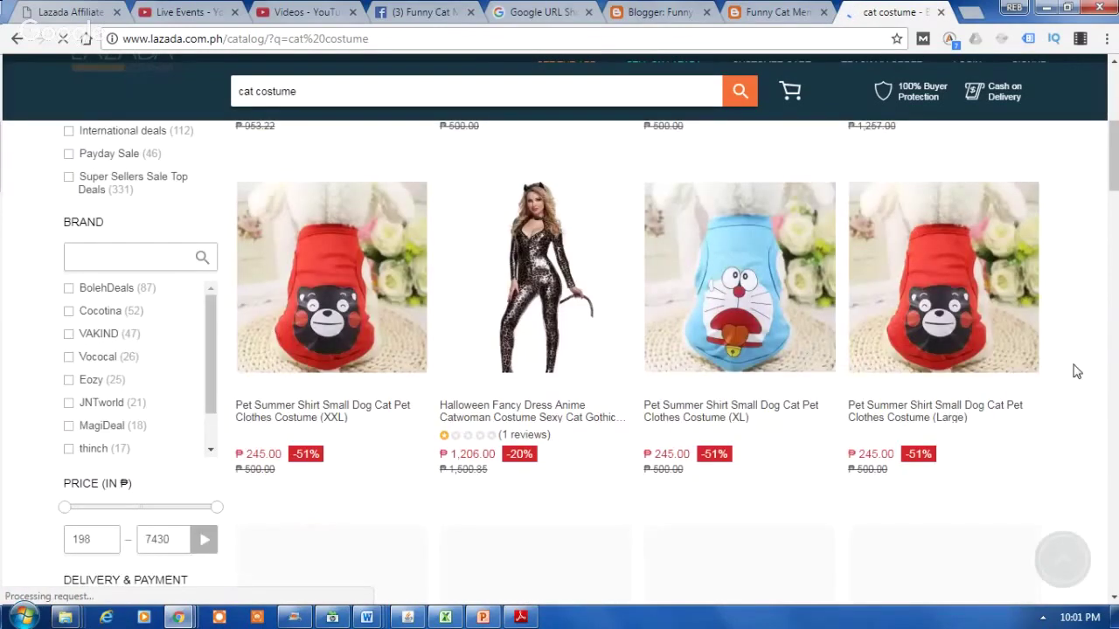
scroll(1077, 354, "down", 3)
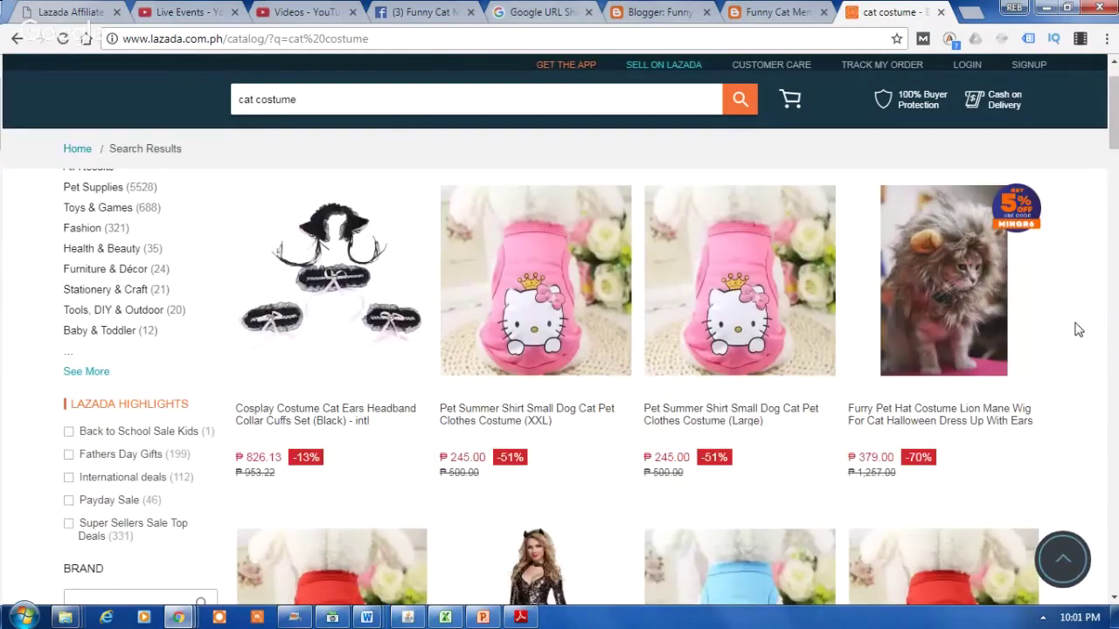
scroll(1005, 393, "up", 1)
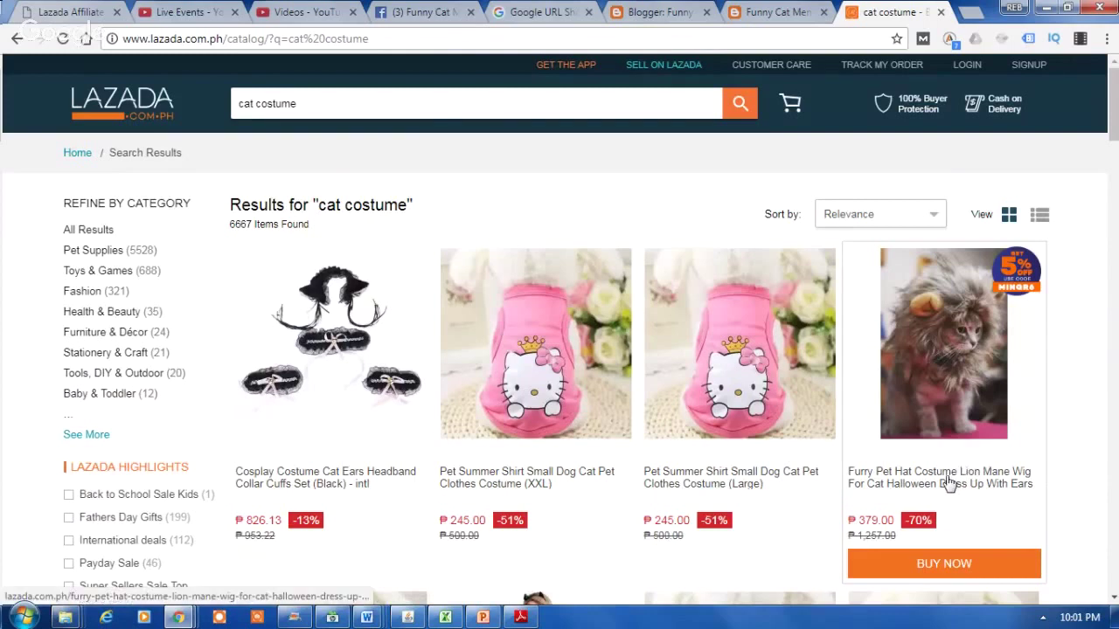
right_click(933, 361)
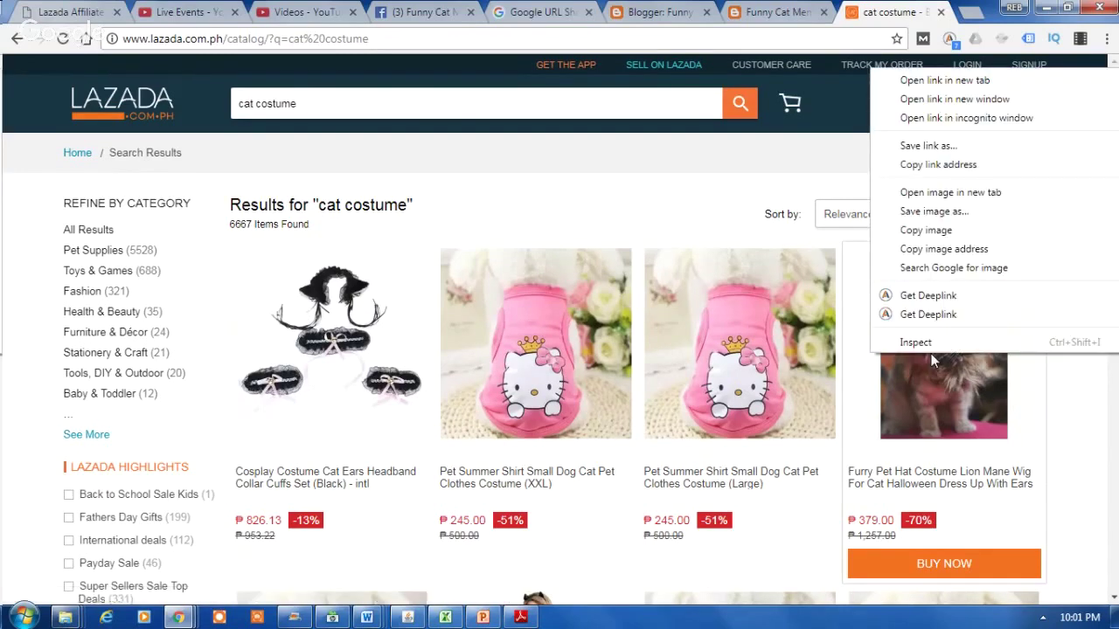
left_click(944, 297)
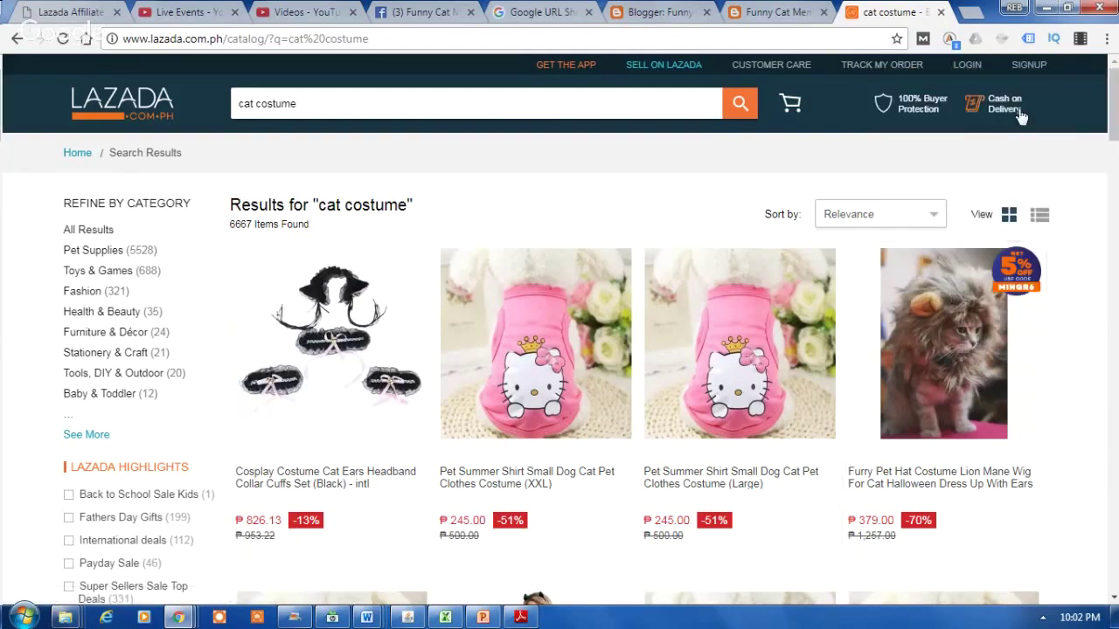
- Copy the lion mane wig's newest deeplink from the Lazada Affiliate Program extension to the clipboard and close the extension's list
left_click(946, 39)
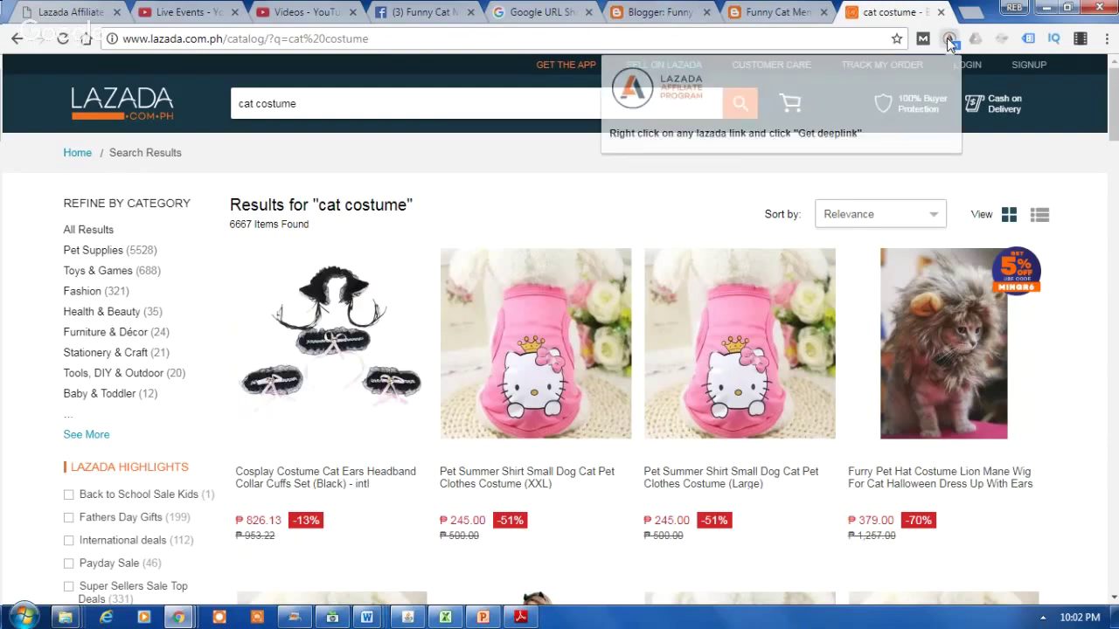
mouse_move(891, 245)
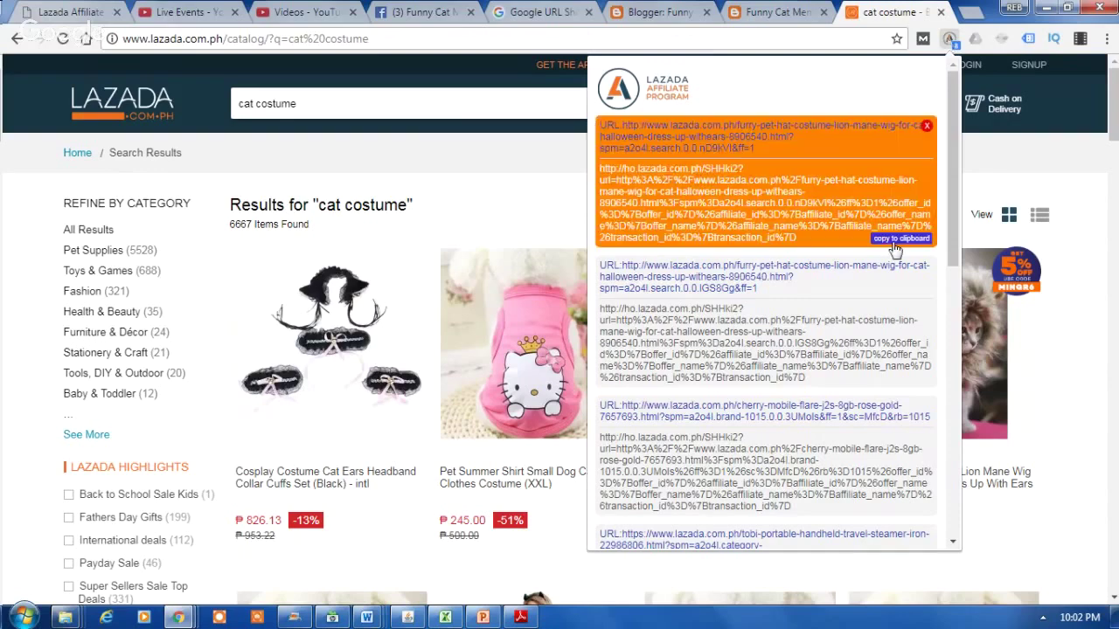
scroll(893, 244, "down", 10)
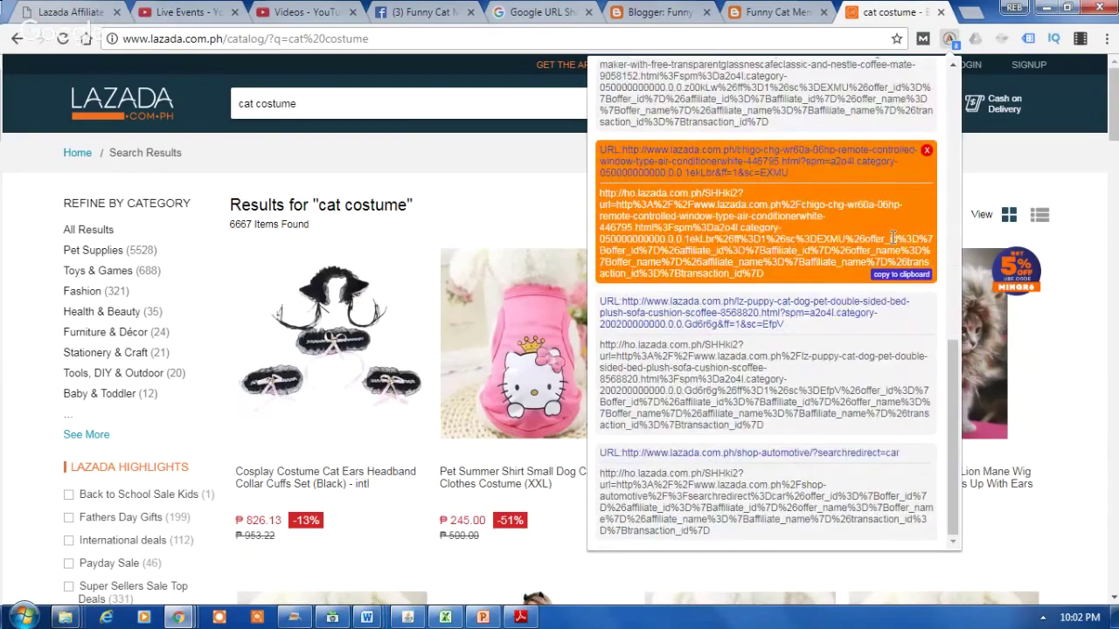
scroll(891, 238, "up", 10)
left_click(905, 239)
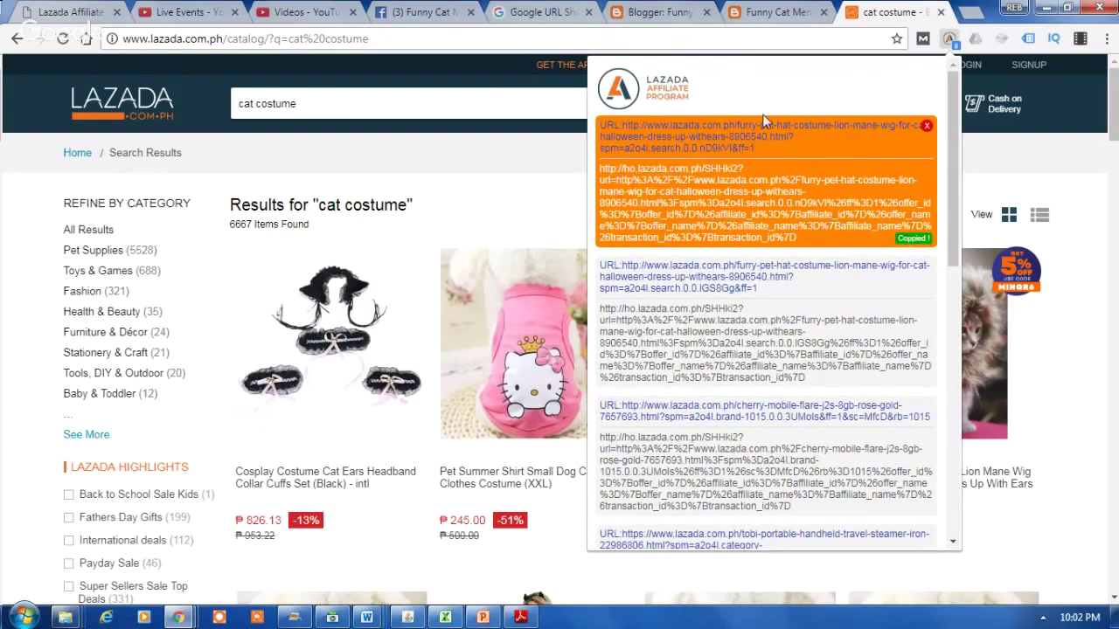
left_click(950, 40)
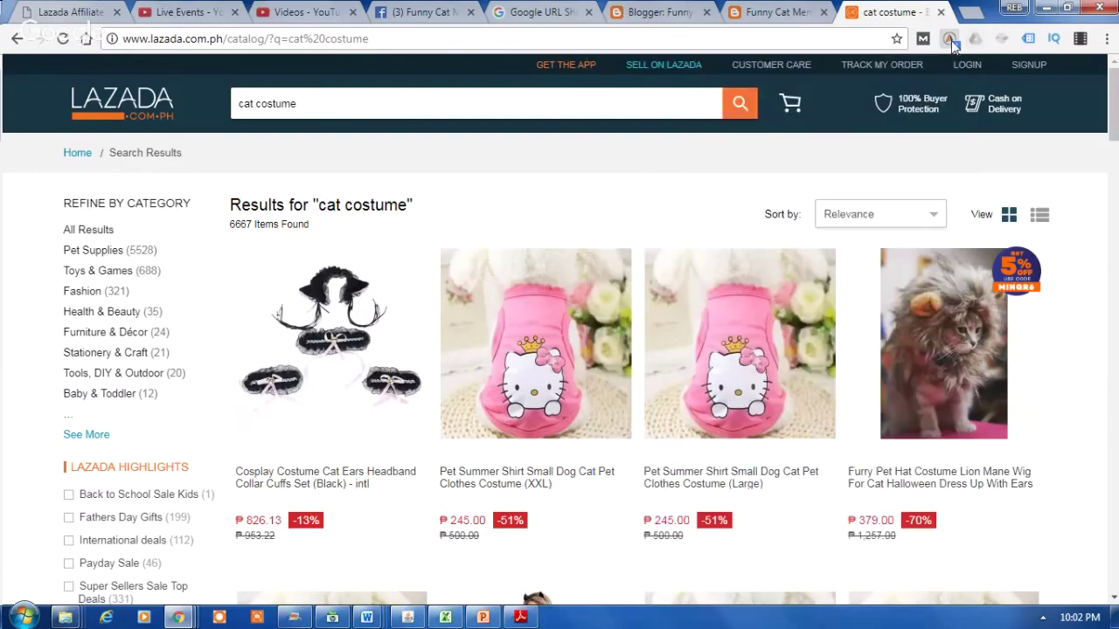
- Shorten the copied deeplink in Google URL Shortener and copy the resulting short URL
left_click(545, 10)
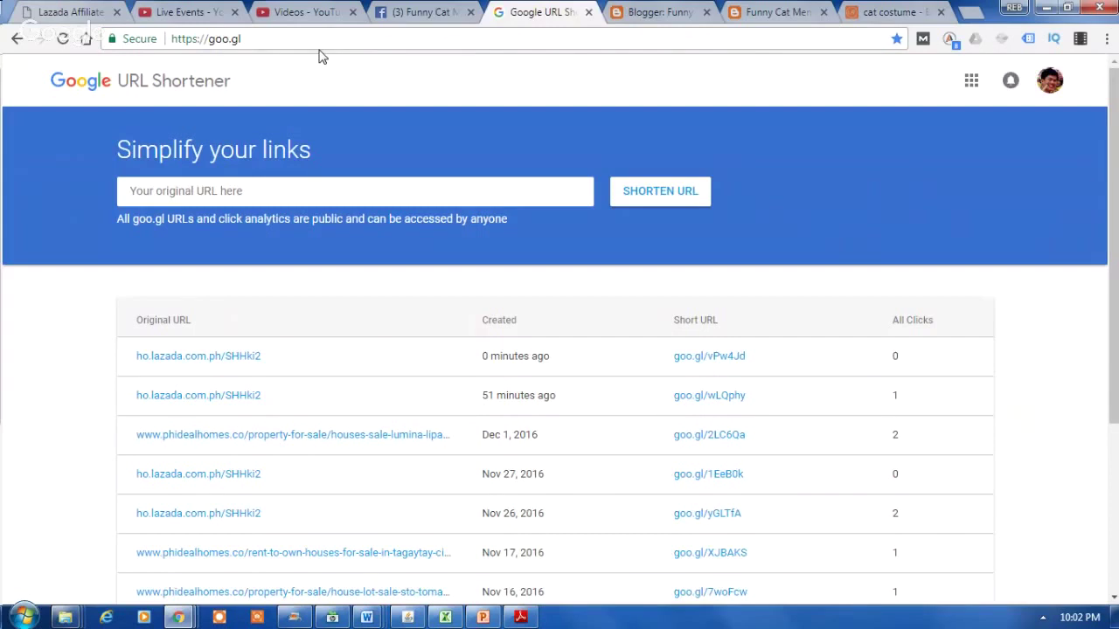
left_click(319, 183)
key("ctrl+v")
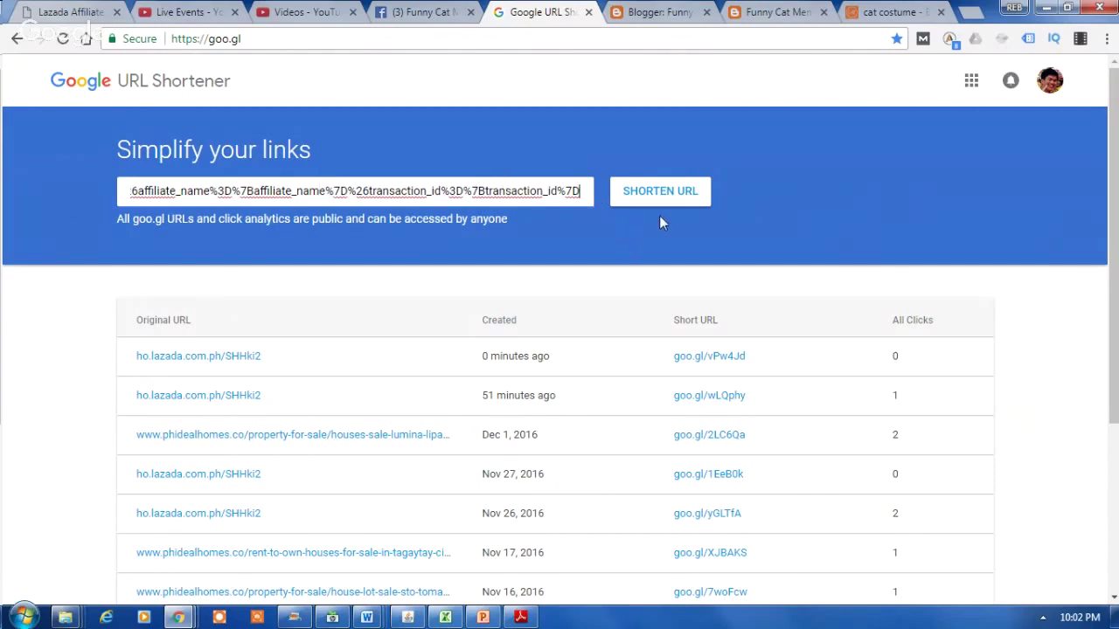
left_click(675, 193)
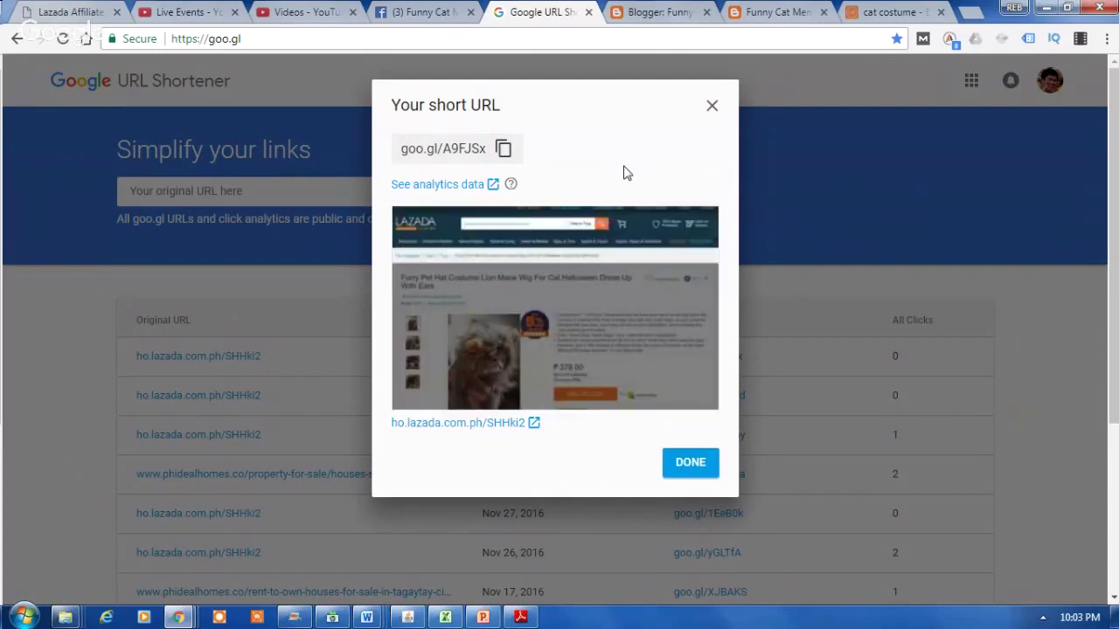
left_click(502, 150)
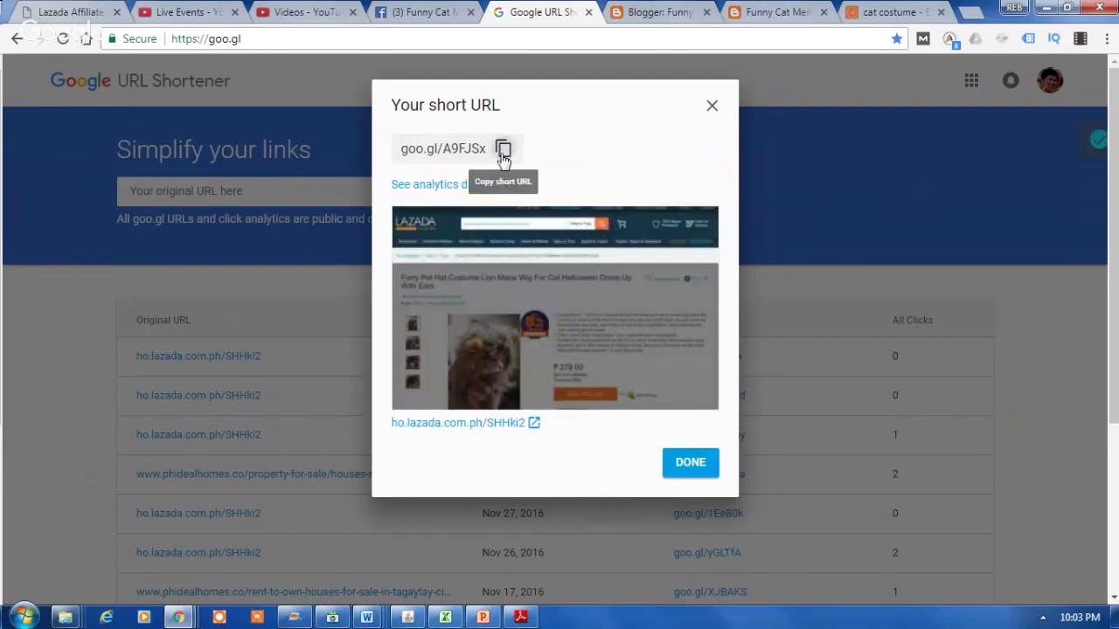
left_click(688, 463)
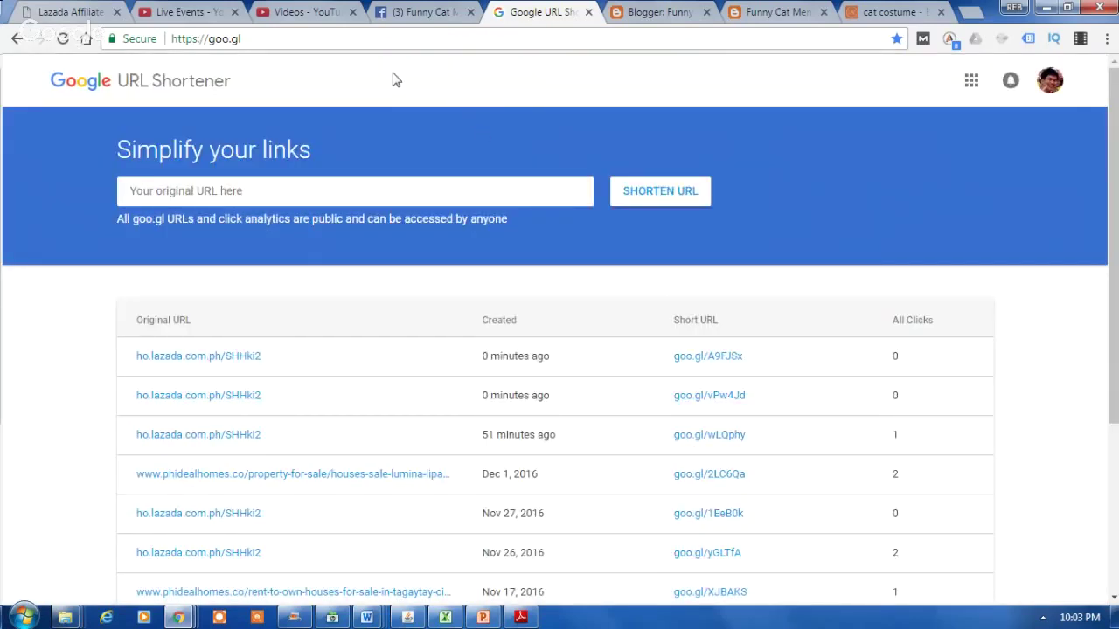
left_click(421, 13)
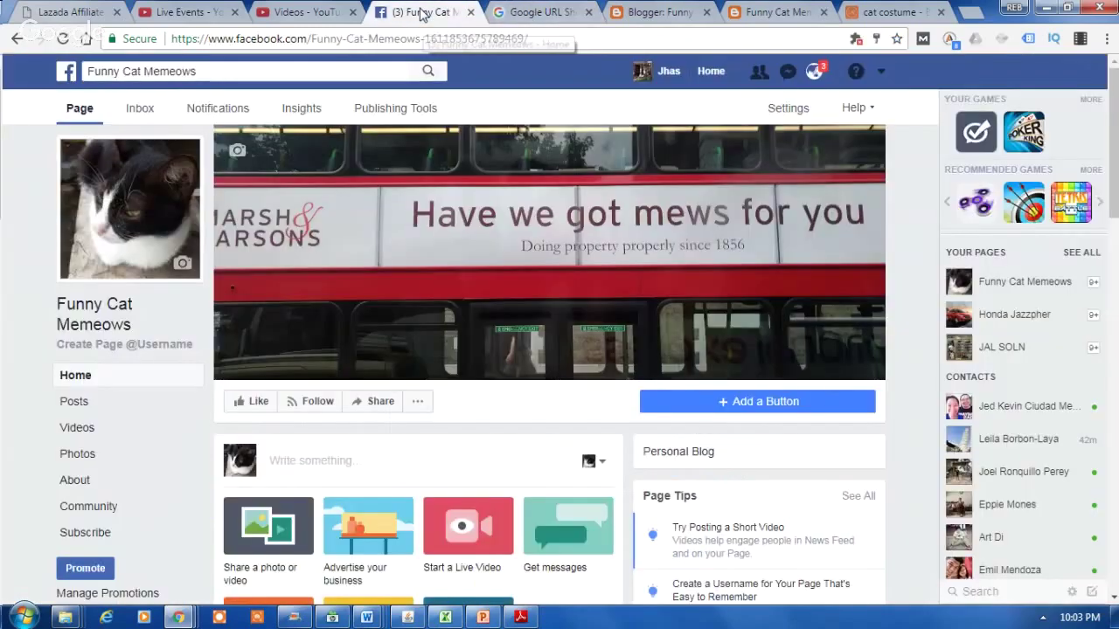
scroll(587, 173, "down", 3)
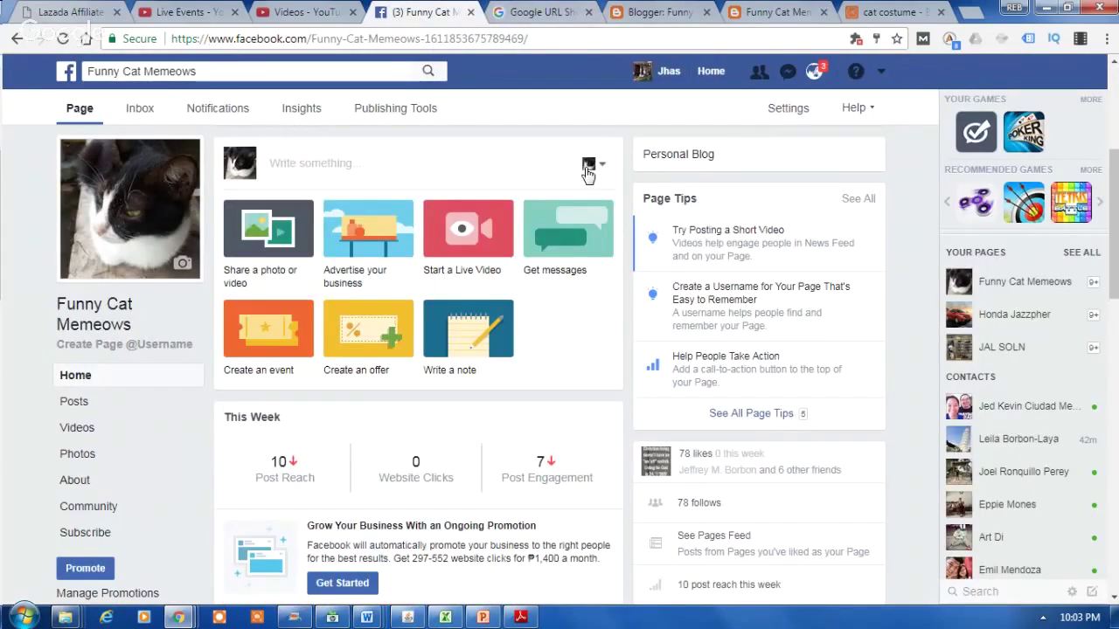
scroll(340, 462, "up", 3)
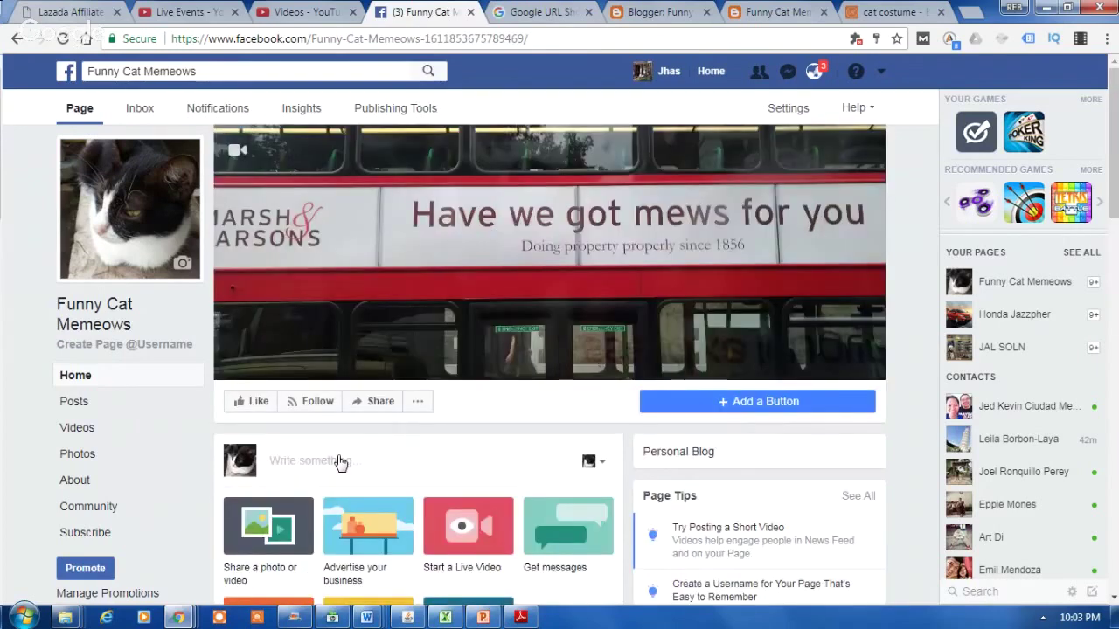
left_click(340, 462)
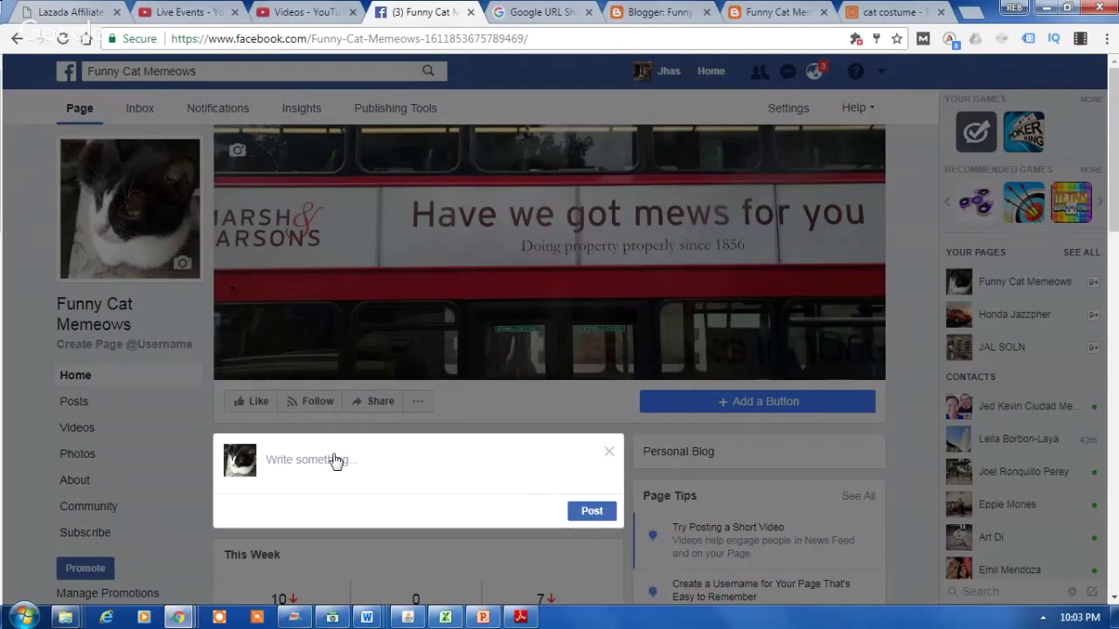
key("ctrl+v")
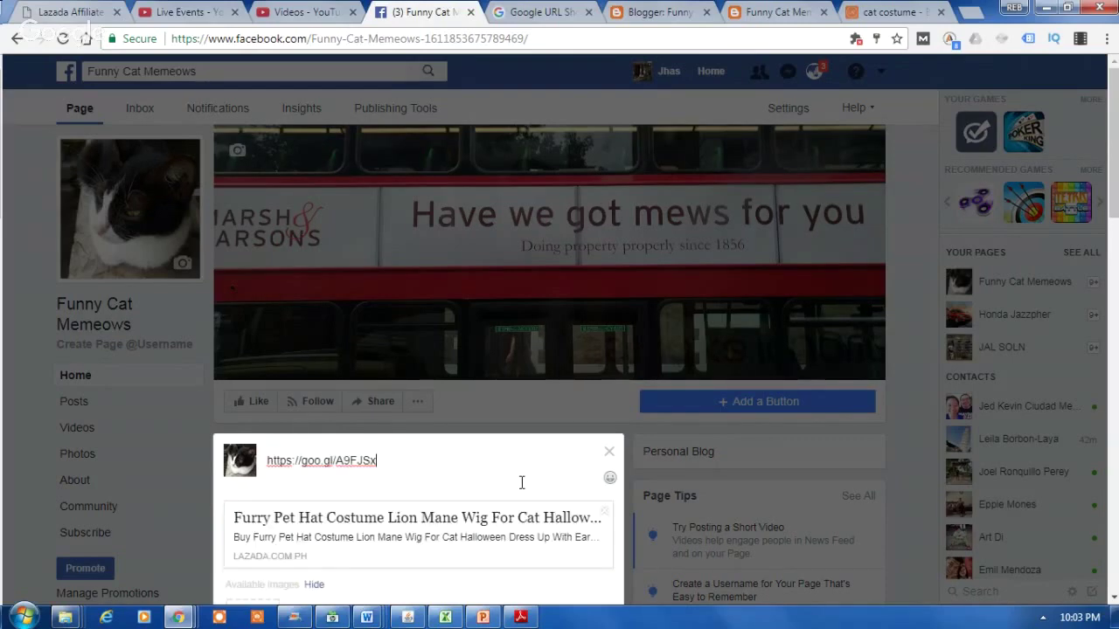
scroll(532, 498, "down", 2)
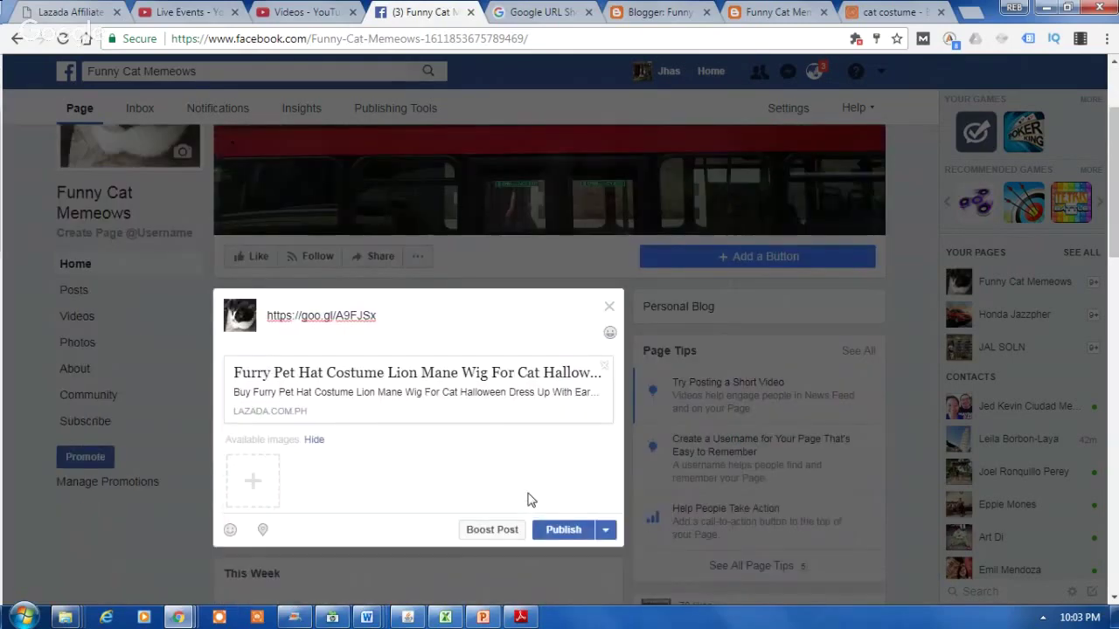
- Open the Furry Pet Hat Costume Lion Mane Wig product page on Lazada and enlarge its main photo
left_click(890, 13)
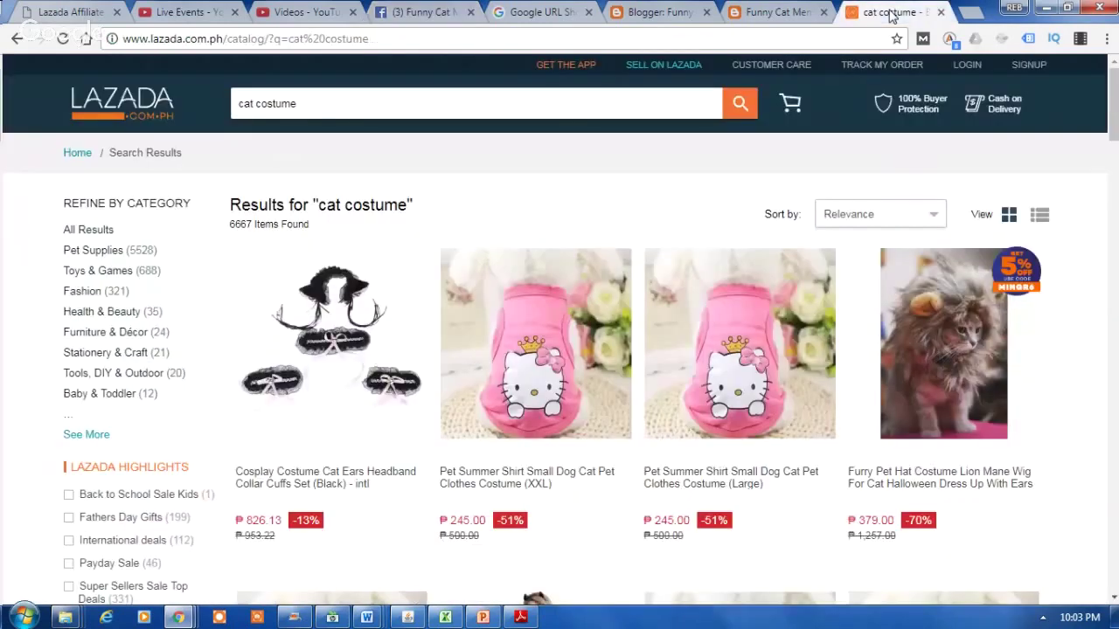
left_click(958, 328)
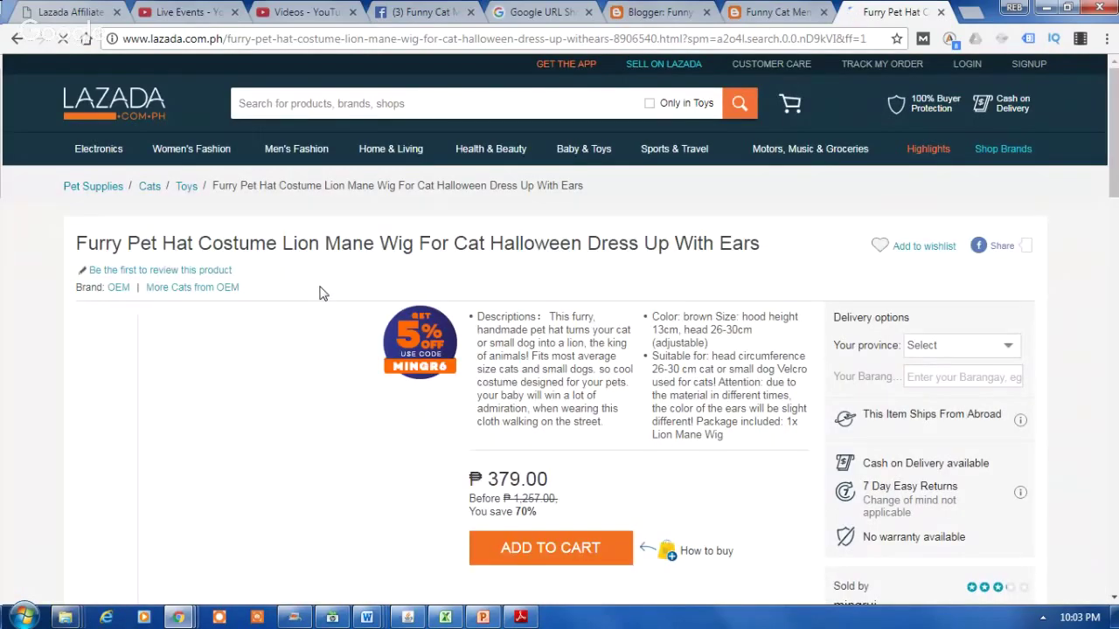
scroll(524, 349, "down", 2)
scroll(600, 371, "up", 1)
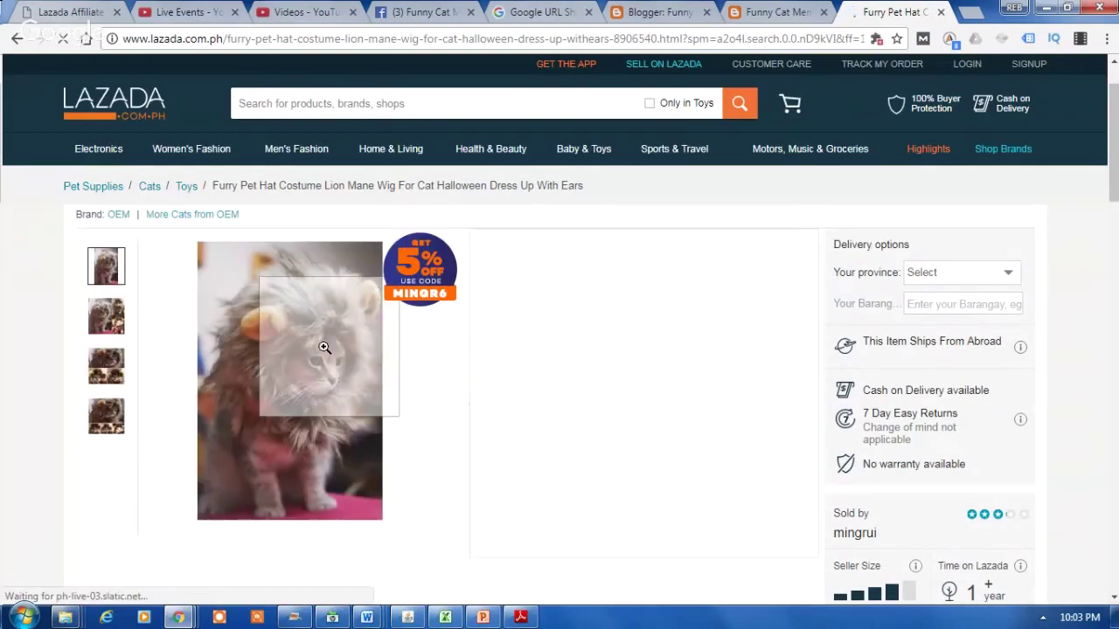
left_click(324, 349)
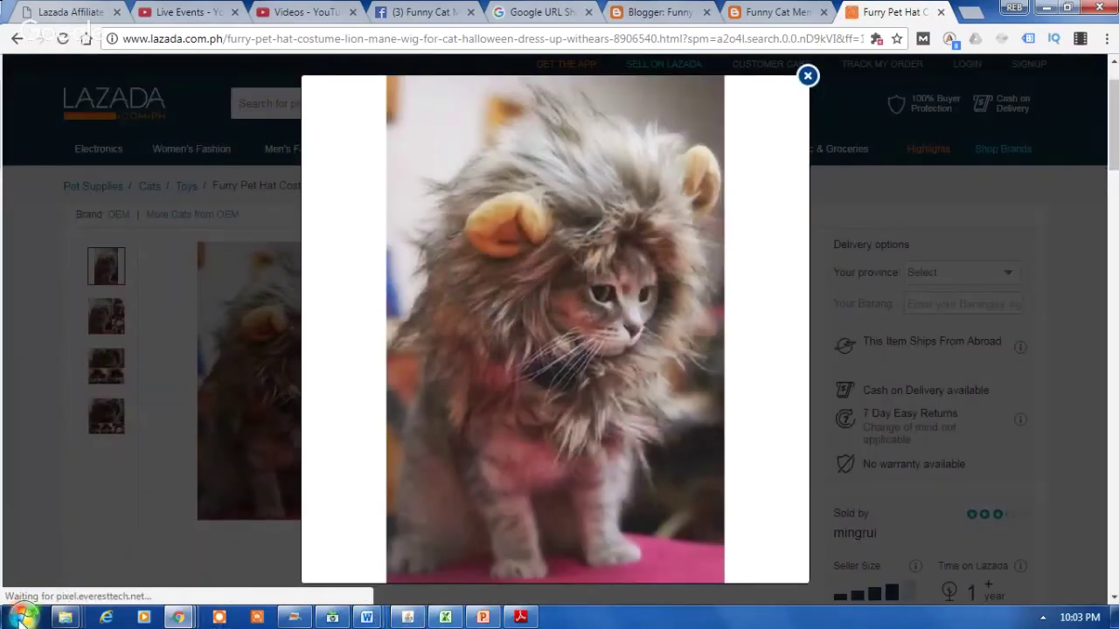
- Capture the enlarged lion mane cat photo as a rectangular snip with Snipping Tool
left_click(23, 617)
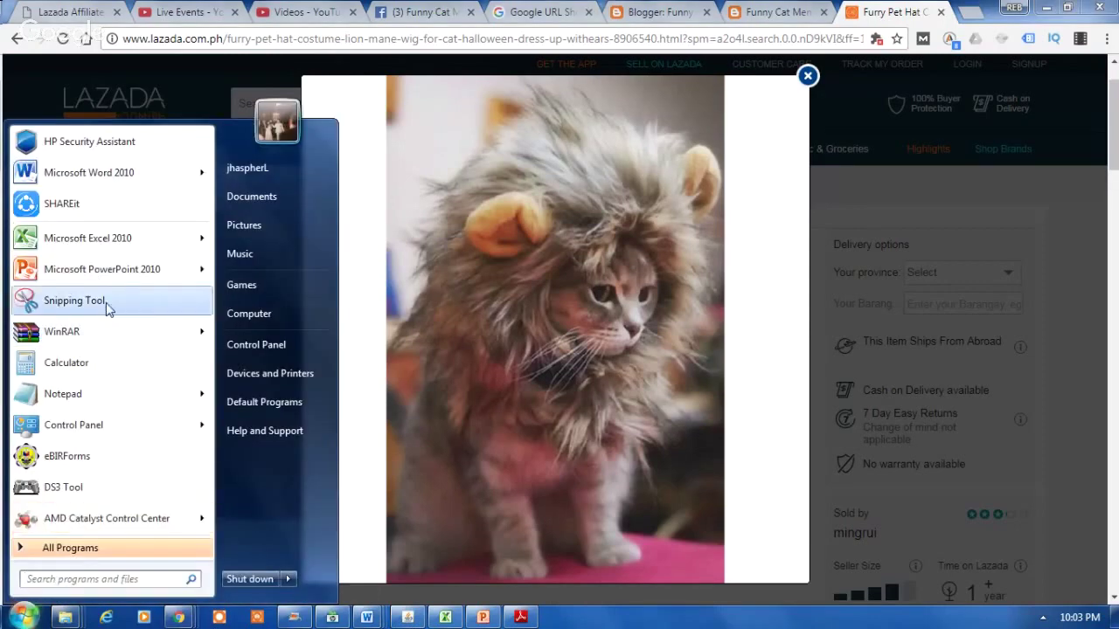
left_click(108, 316)
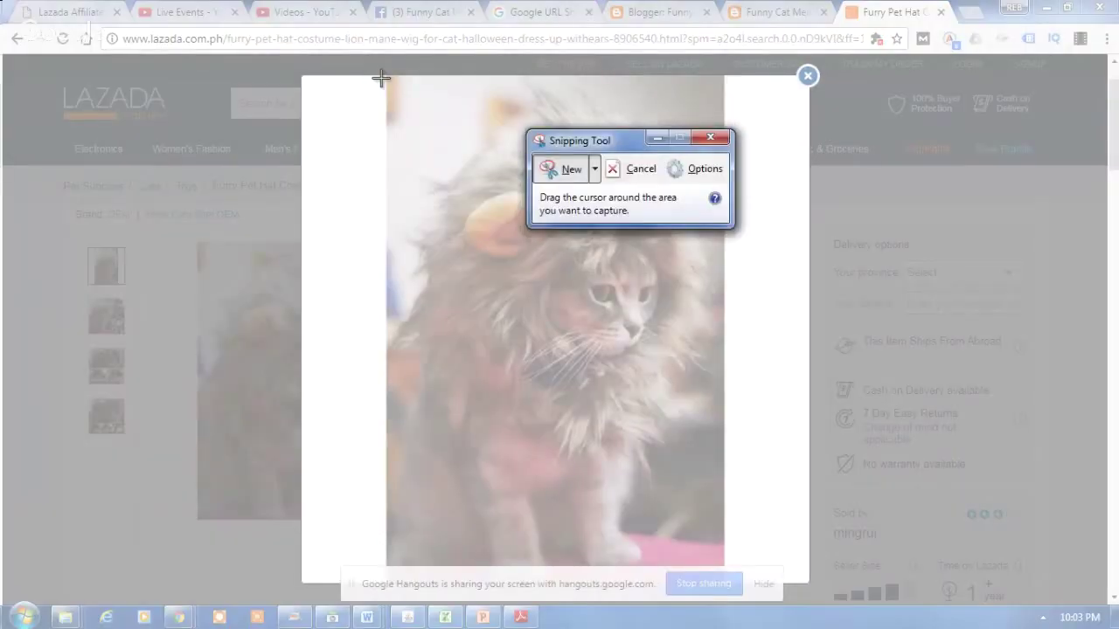
left_click_drag(381, 79, 724, 563)
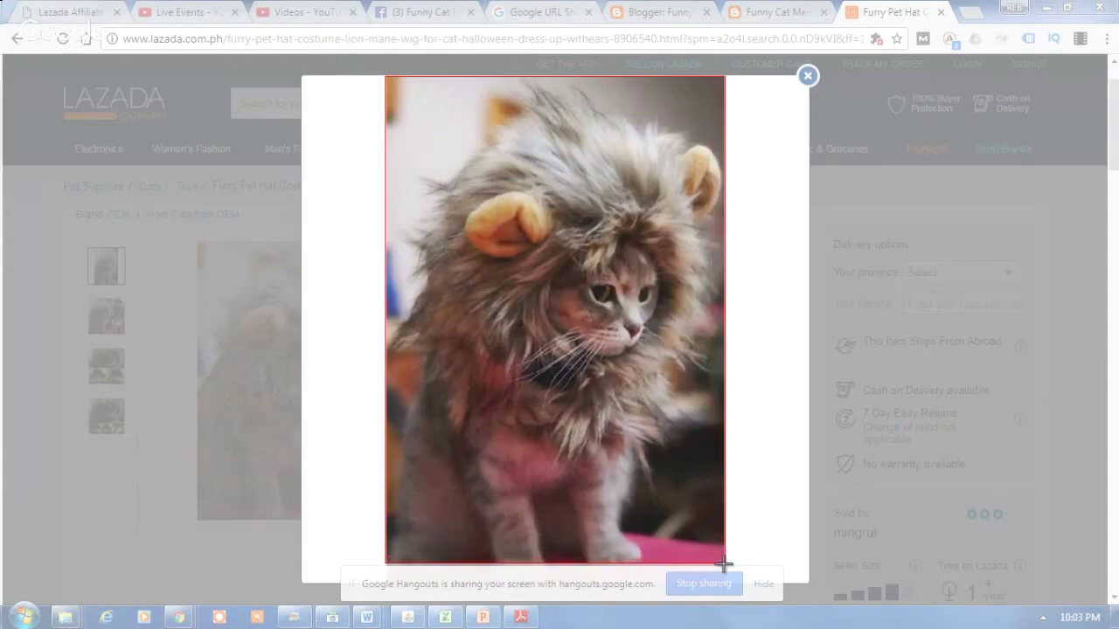
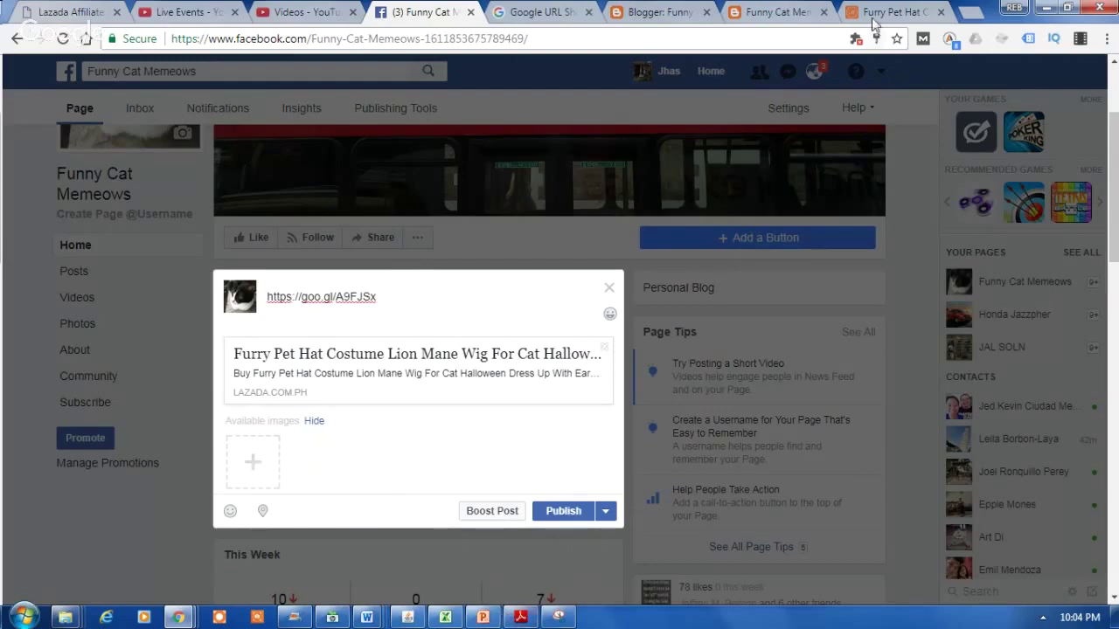
- Save the lion mane snip as a JPEG named cat wig lion in the Lazada folder of the Pictures library
left_click(559, 617)
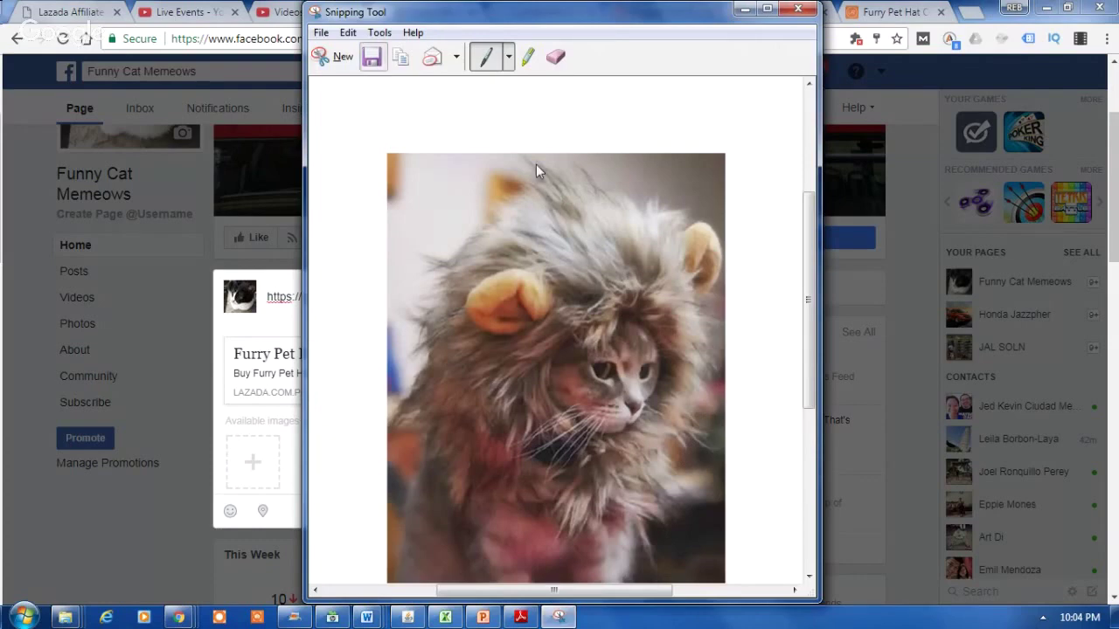
key("ctrl+s")
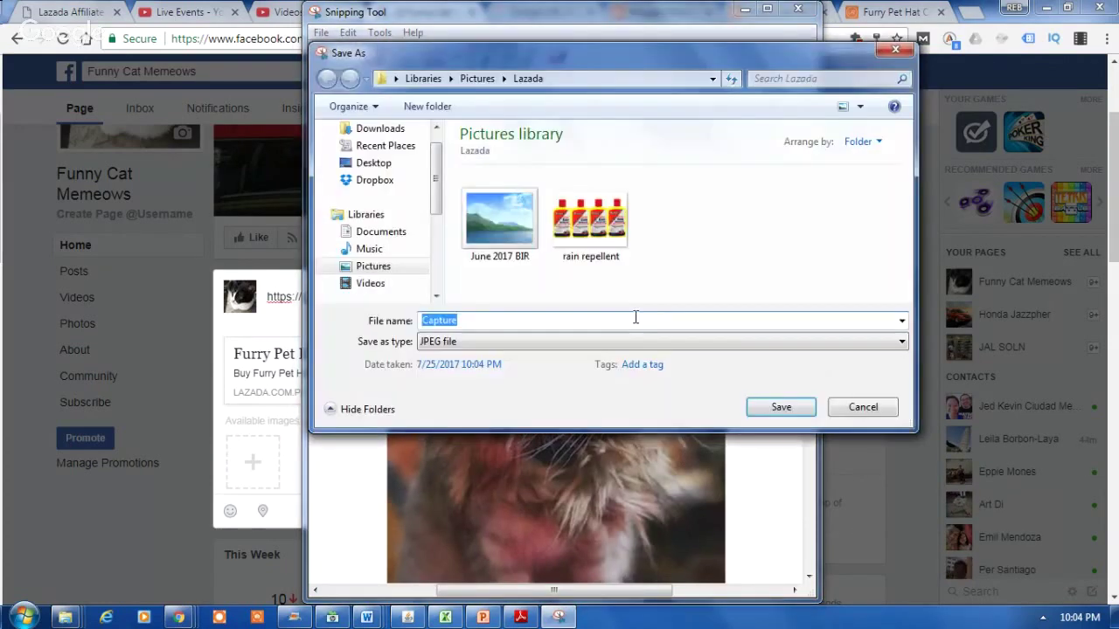
type("cat wi")
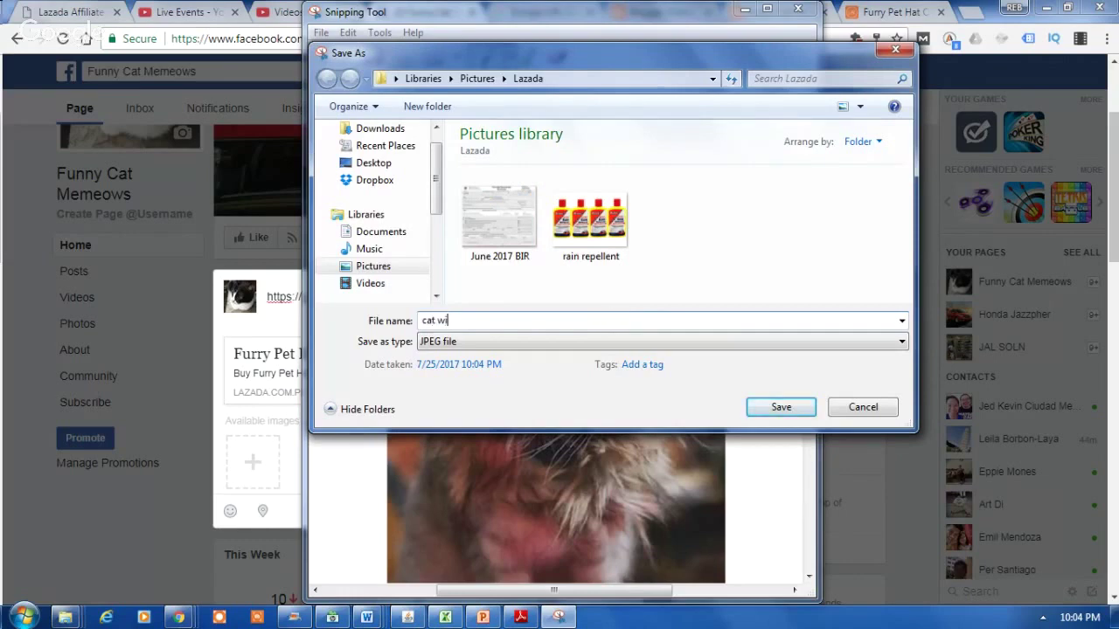
type("g lion")
key("Return")
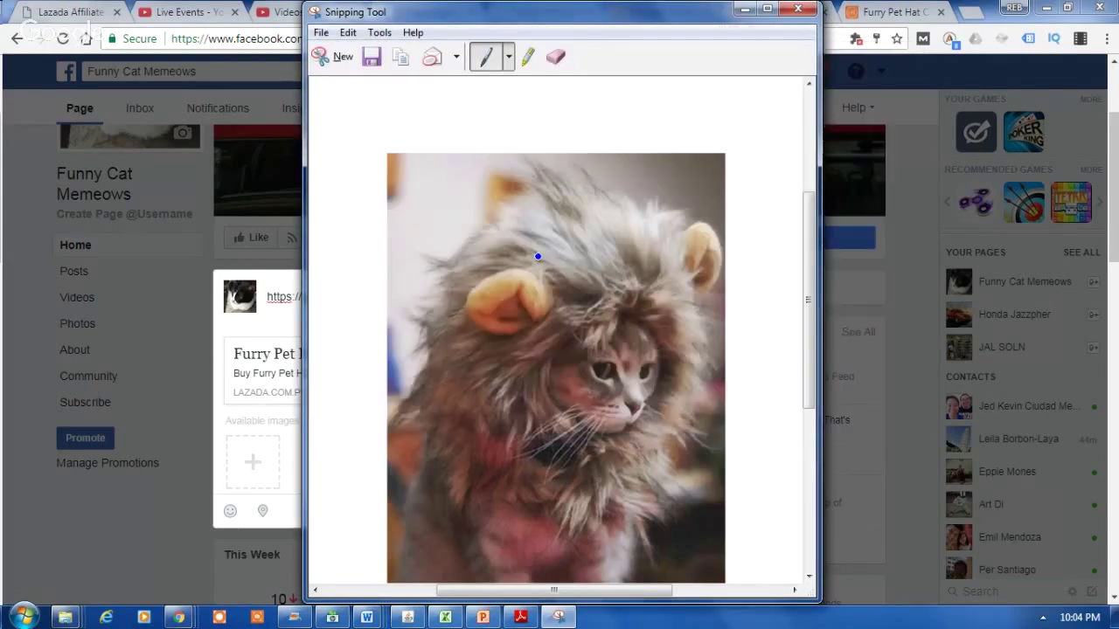
left_click(743, 10)
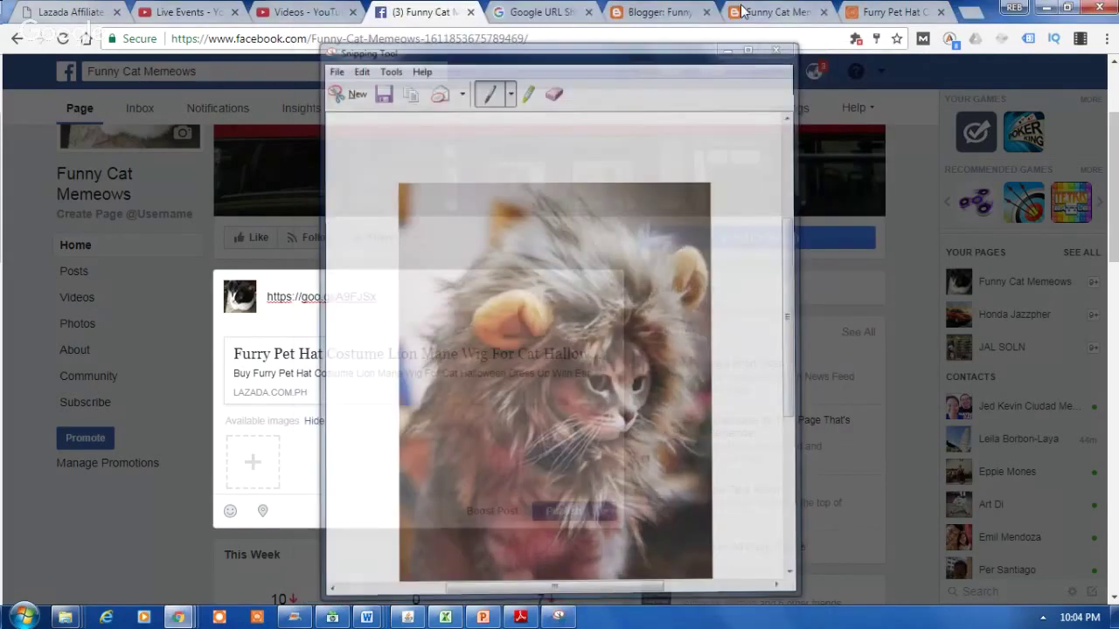
- Start adding an image to the post's link preview and check in Snipping Tool which folder holds the saved snip
left_click(253, 462)
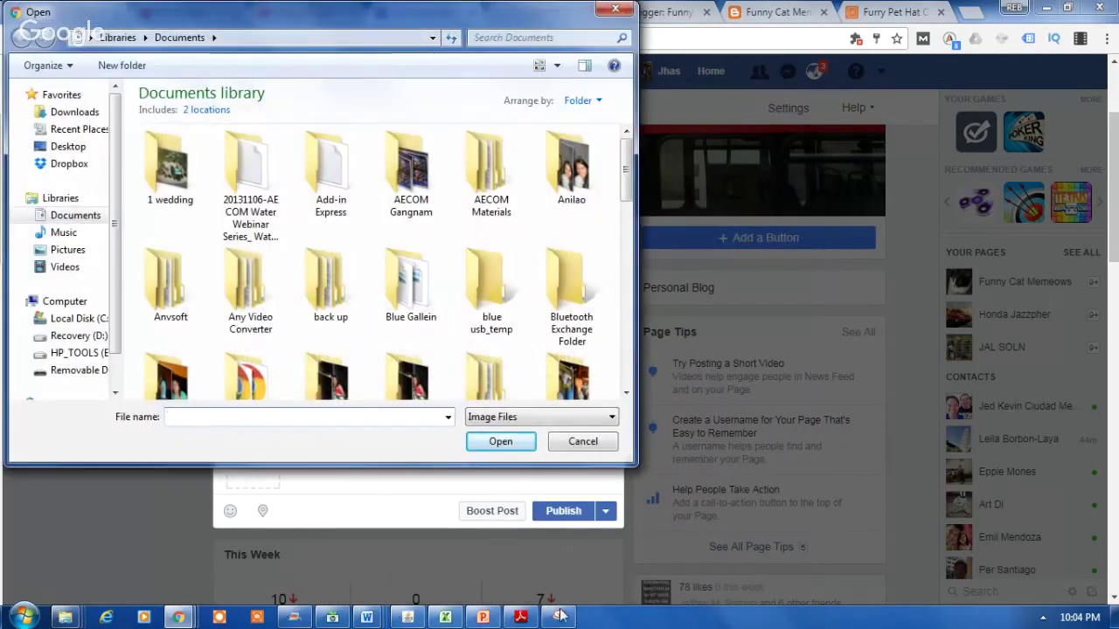
left_click(560, 617)
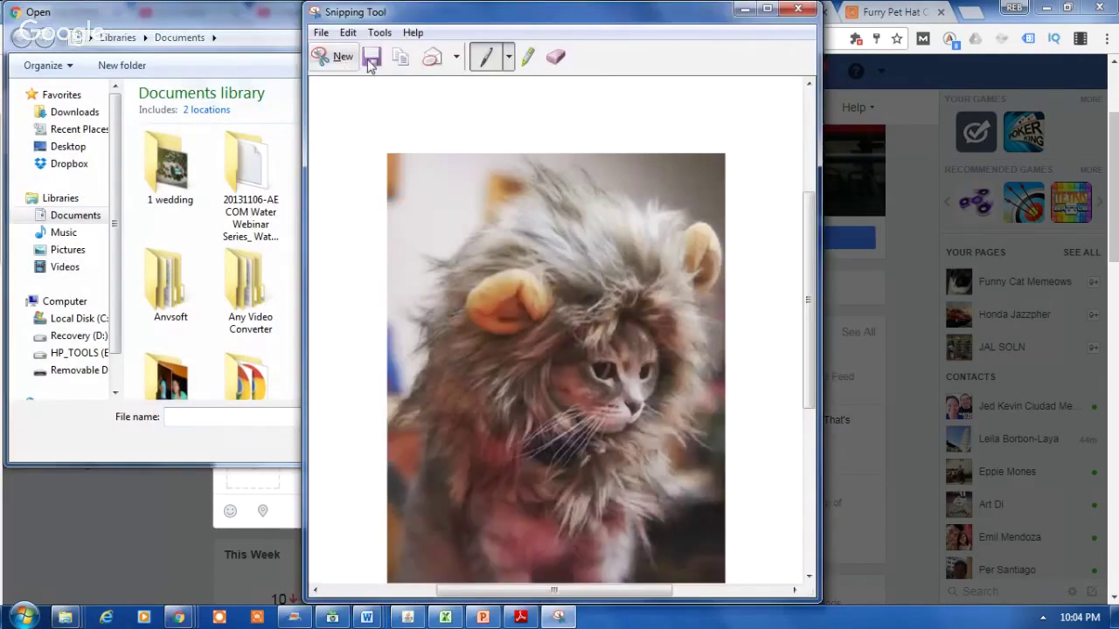
left_click(370, 66)
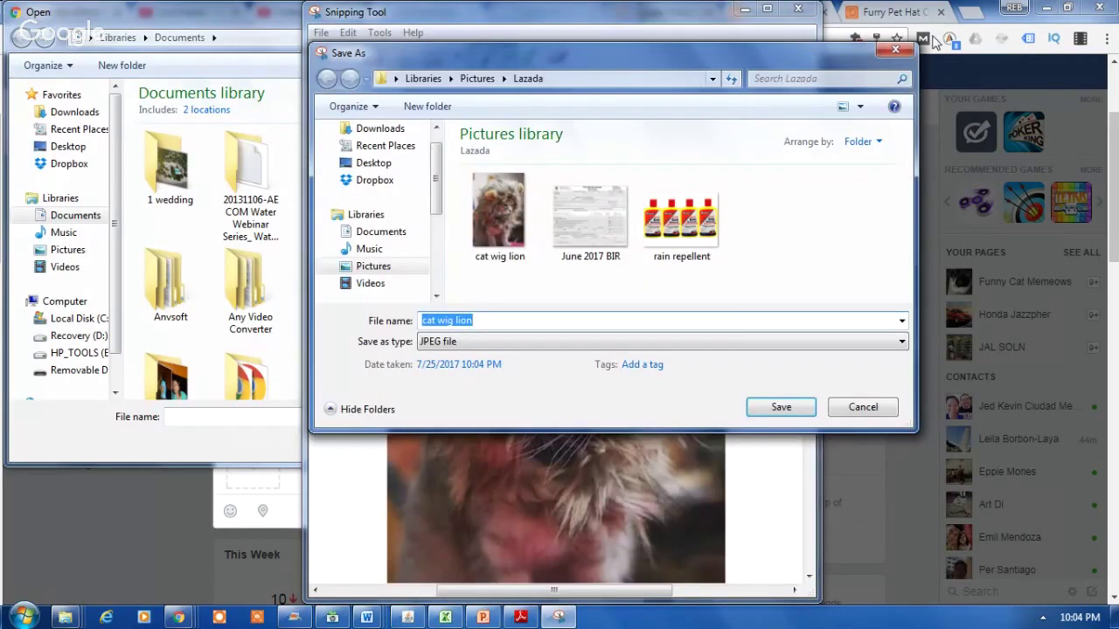
key("Return")
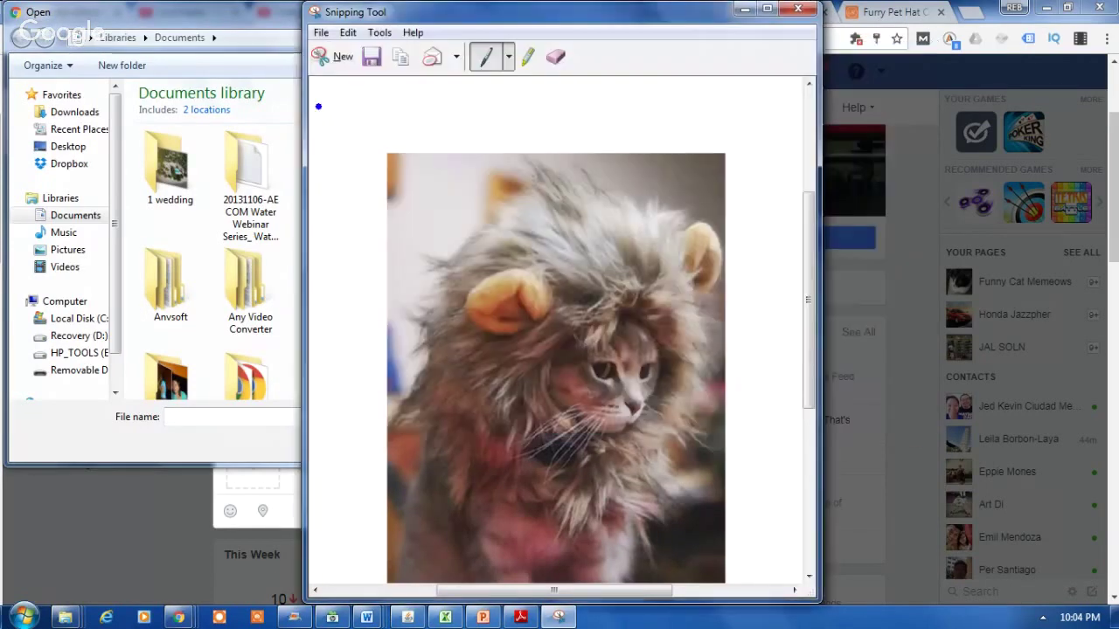
left_click(744, 9)
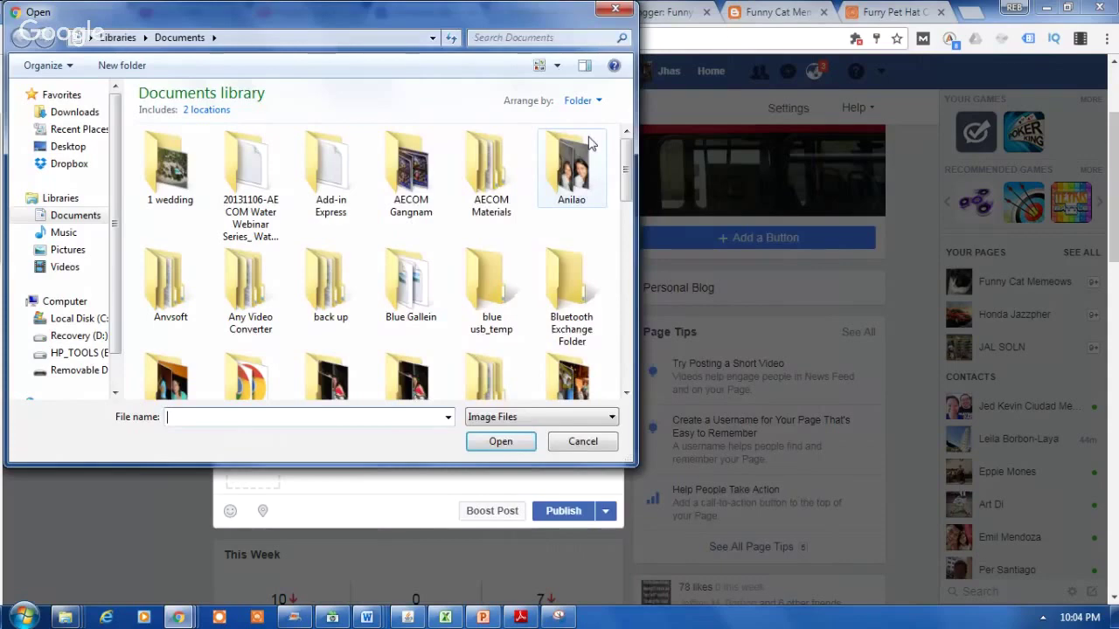
- Upload the cat wig lion image from the Lazada folder in Pictures to the post's link preview
left_click_drag(626, 172, 88, 196)
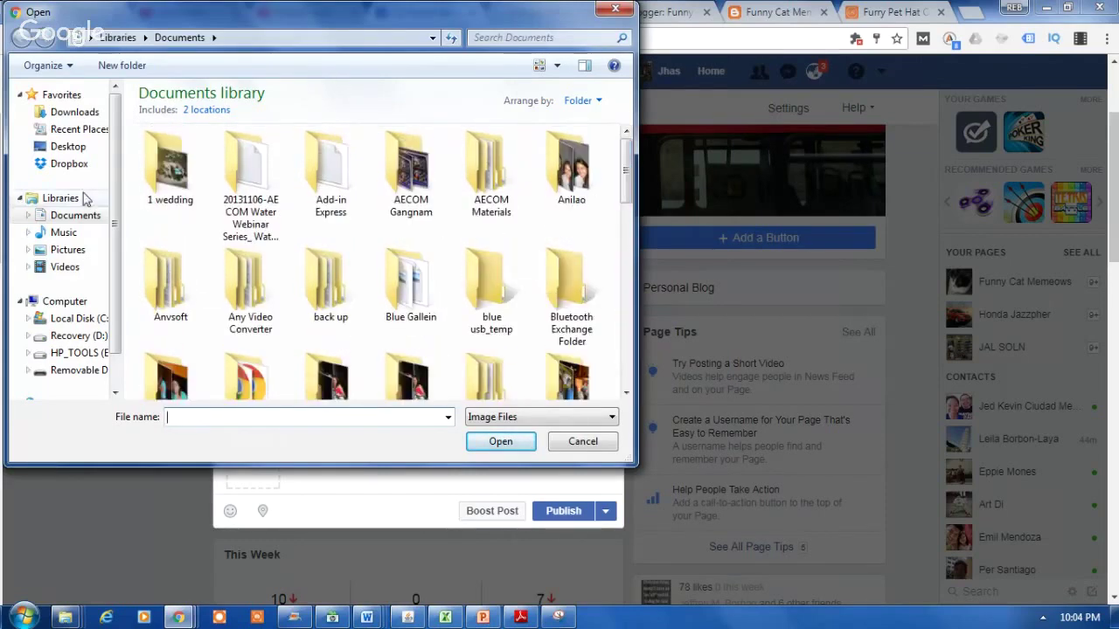
left_click(67, 250)
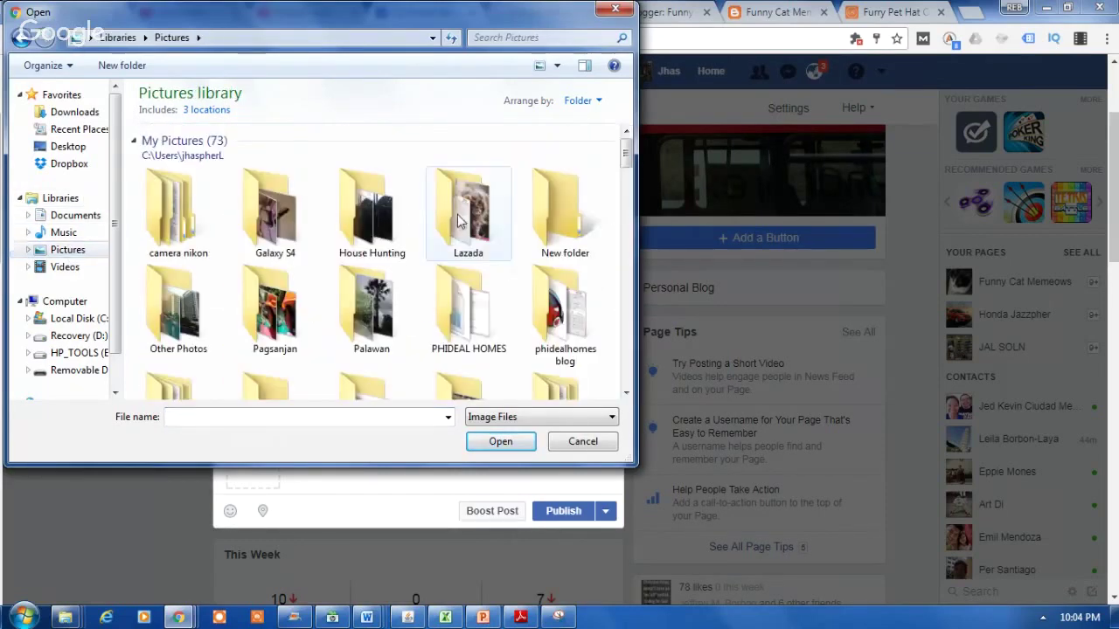
double_click(476, 223)
left_click(144, 170)
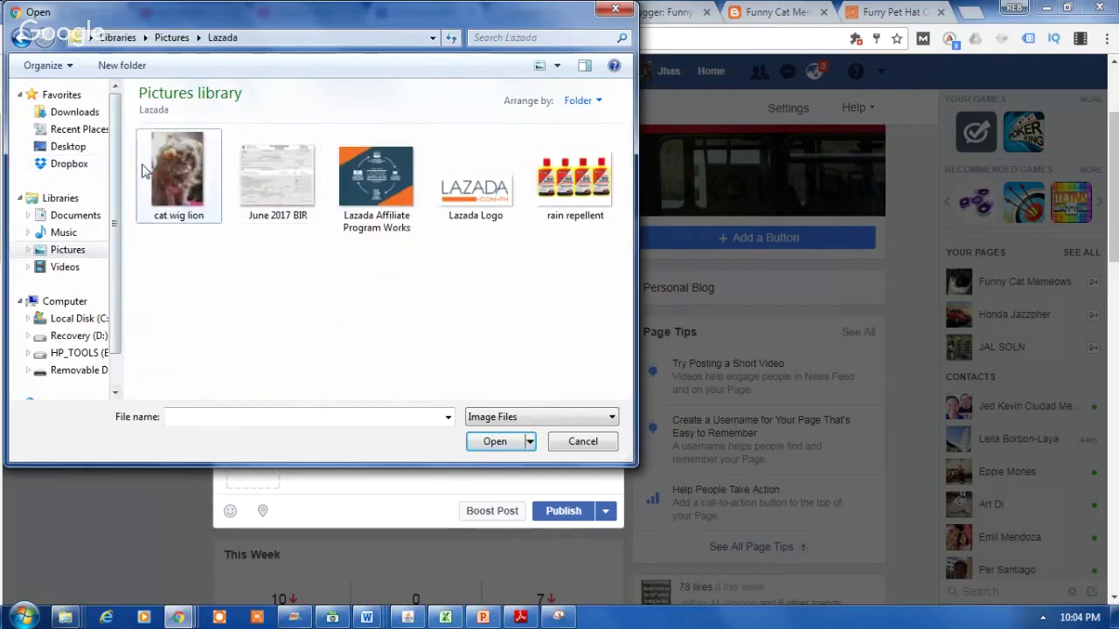
double_click(143, 166)
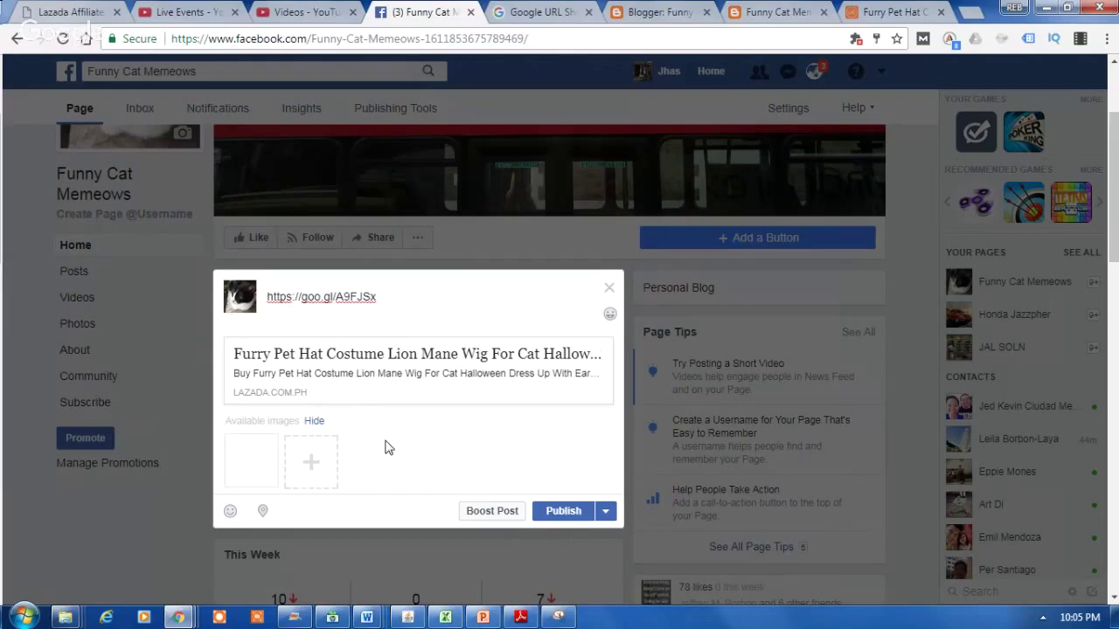
- Test the link preview by opening its Lazada page, return to the Facebook post and review the draft
scroll(519, 426, "down", 1)
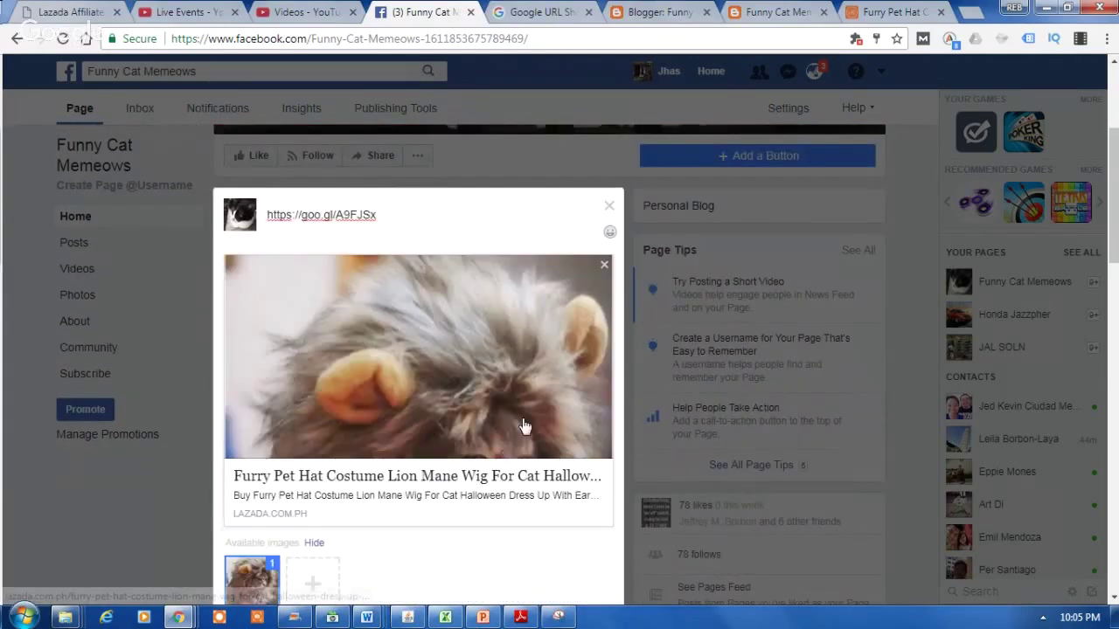
left_click(490, 362)
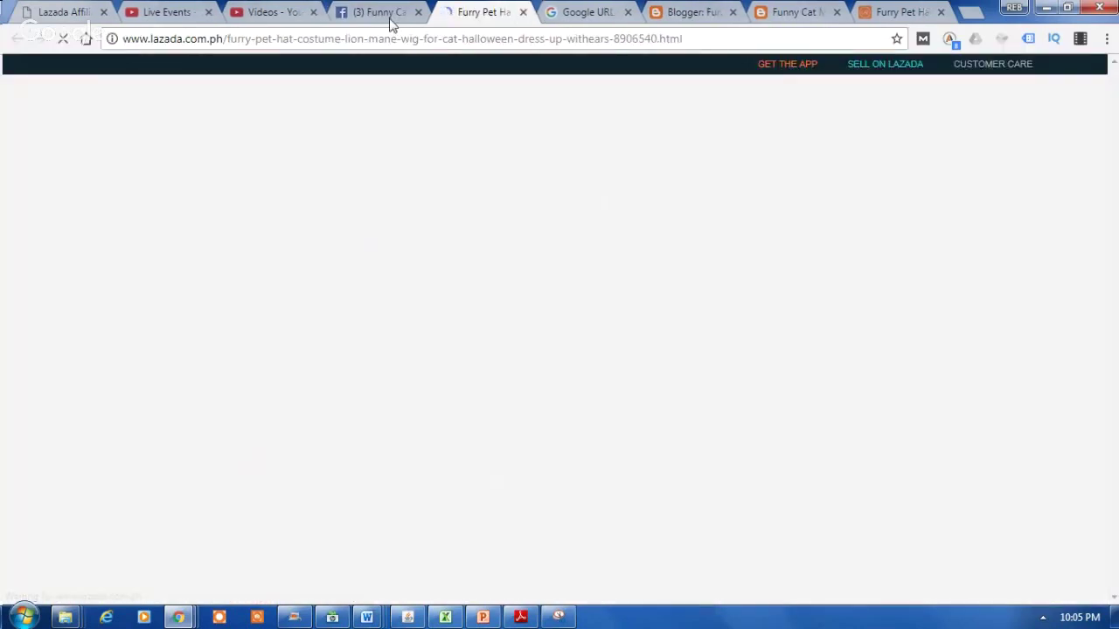
left_click(391, 23)
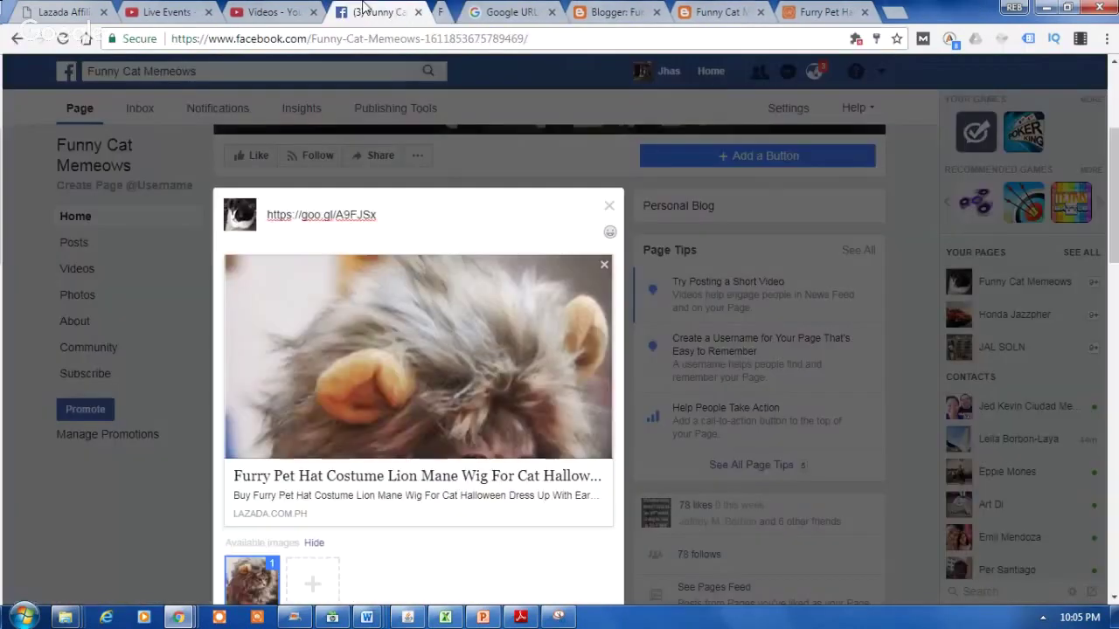
scroll(577, 380, "down", 1)
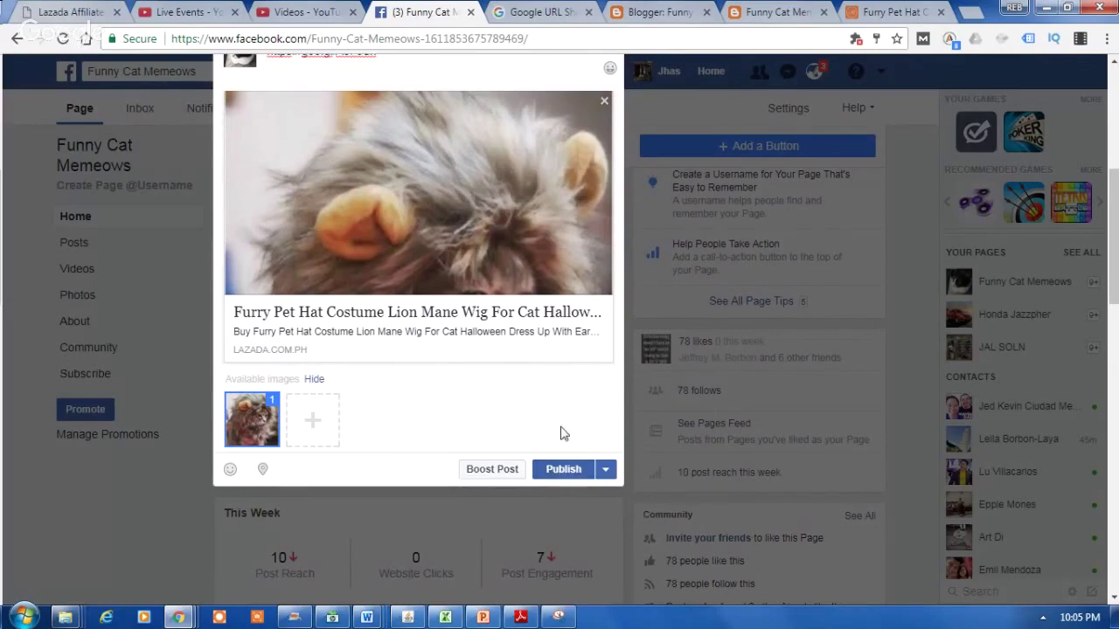
scroll(560, 434, "up", 2)
scroll(560, 415, "down", 1)
scroll(560, 404, "down", 2)
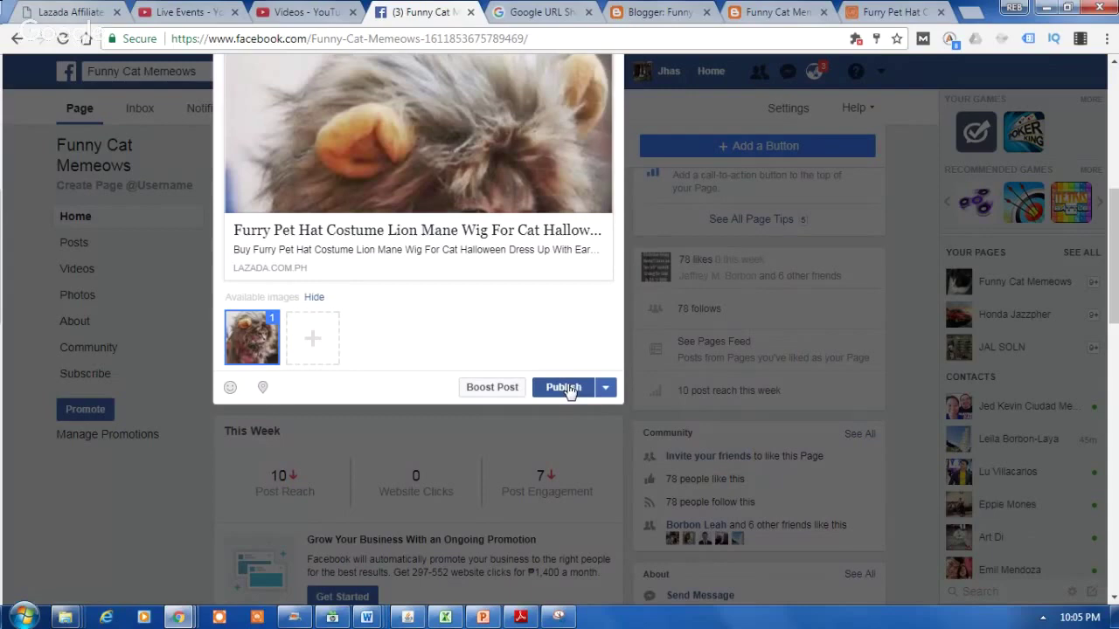
scroll(537, 293, "up", 3)
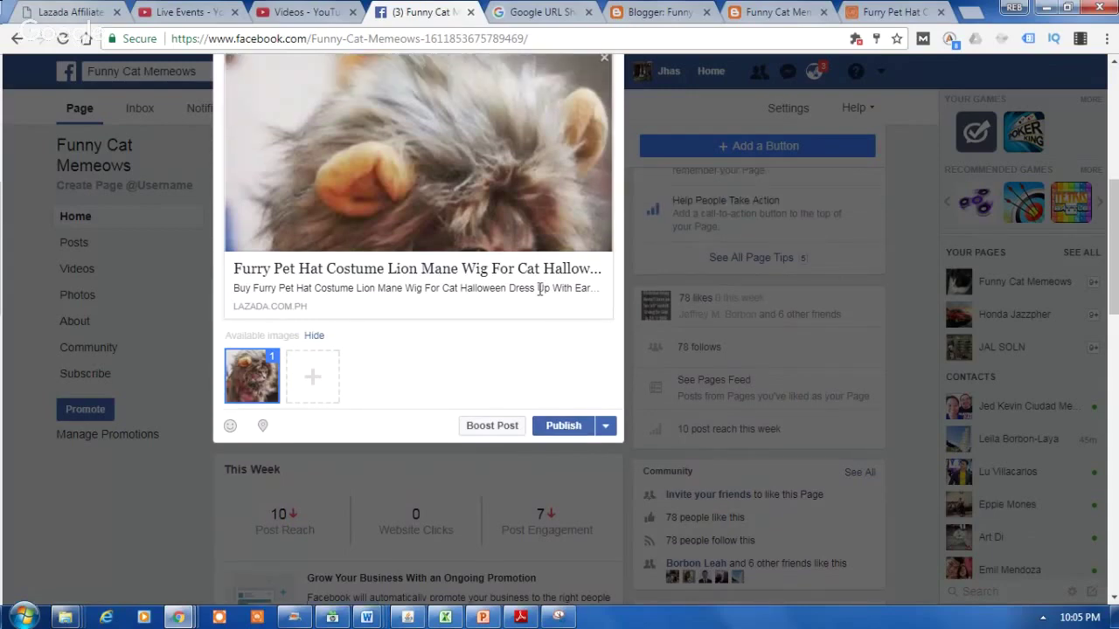
- Replace the short link in the post text with "Cool wig for your cool cat."
left_click_drag(392, 220, 269, 224)
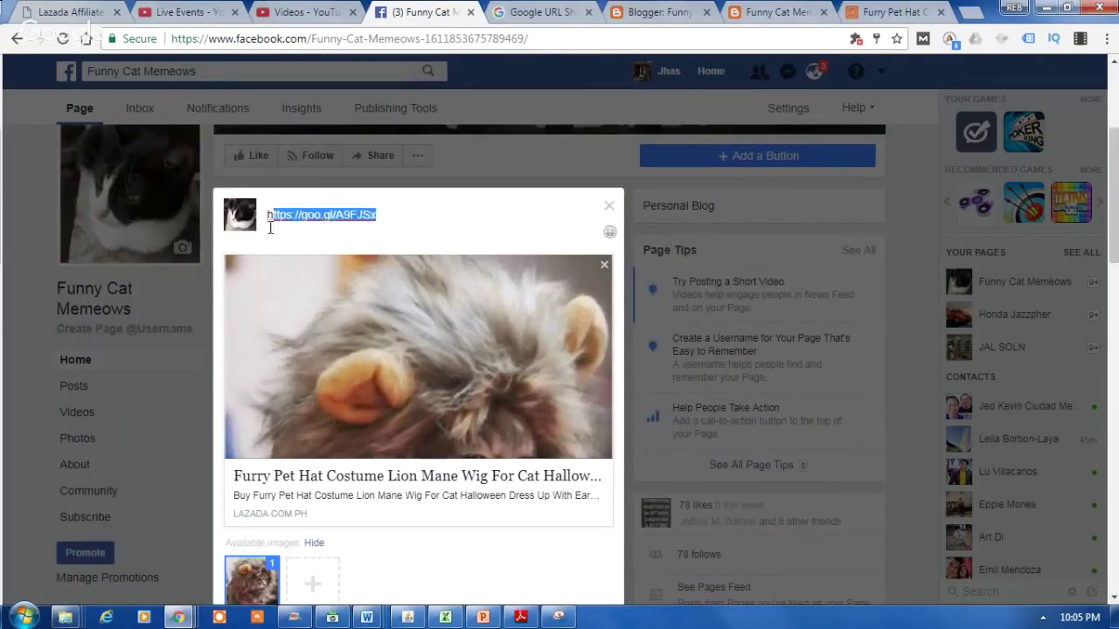
type("Lio")
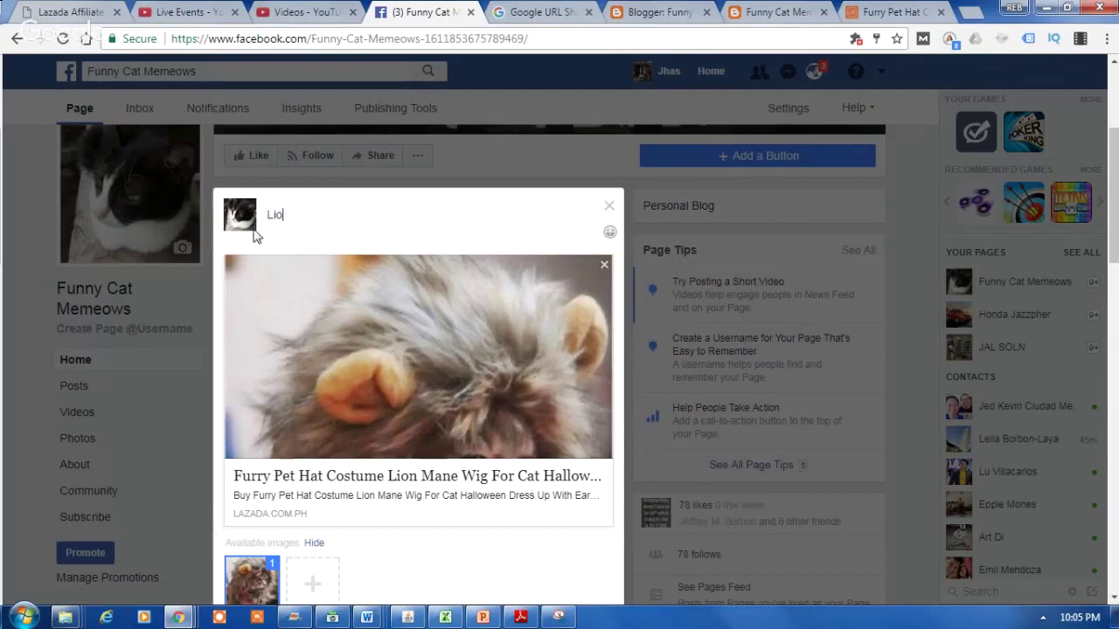
type("n Wo")
key("BackSpace")
type("ig for your")
key("BackSpace")
key("BackSpace")
key("BackSpace")
key("BackSpace")
key("BackSpace")
key("BackSpace")
key("BackSpace")
key("BackSpace")
key("BackSpace")
key("BackSpace")
key("BackSpace")
key("BackSpace")
key("BackSpace")
key("BackSpace")
key("BackSpace")
key("BackSpace")
key("BackSpace")
key("BackSpace")
type("Cool r")
key("BackSpace")
type("wigg")
key("BackSpace")
type("for your cool cat")
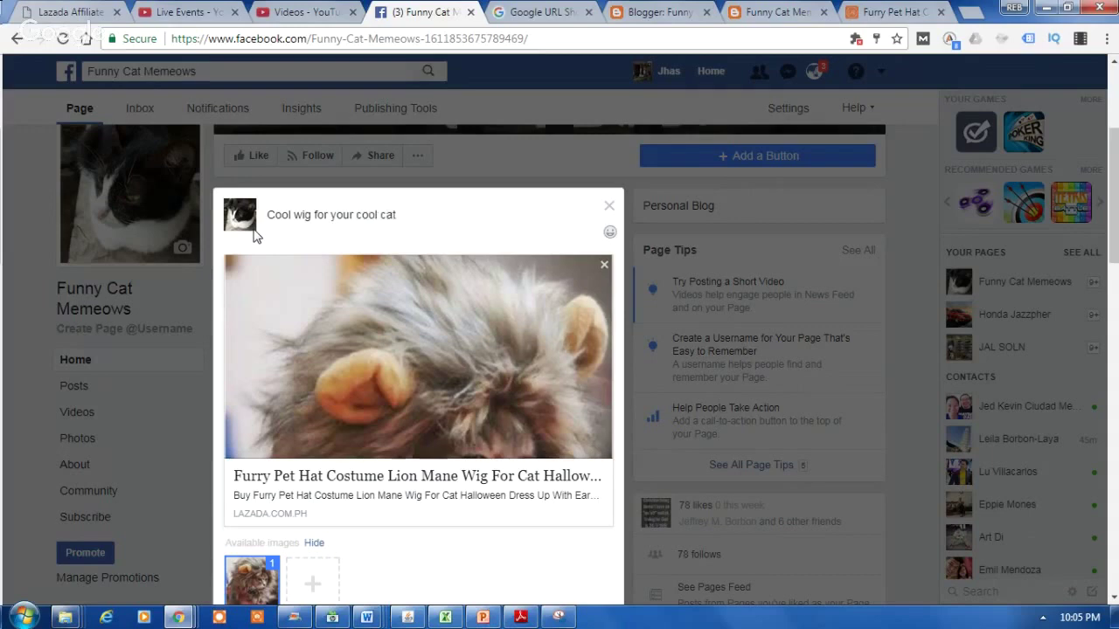
type(".")
- Publish the post on the Funny Cat Memeows page and view it in the page's feed
scroll(560, 512, "down", 1)
scroll(560, 512, "down", 4)
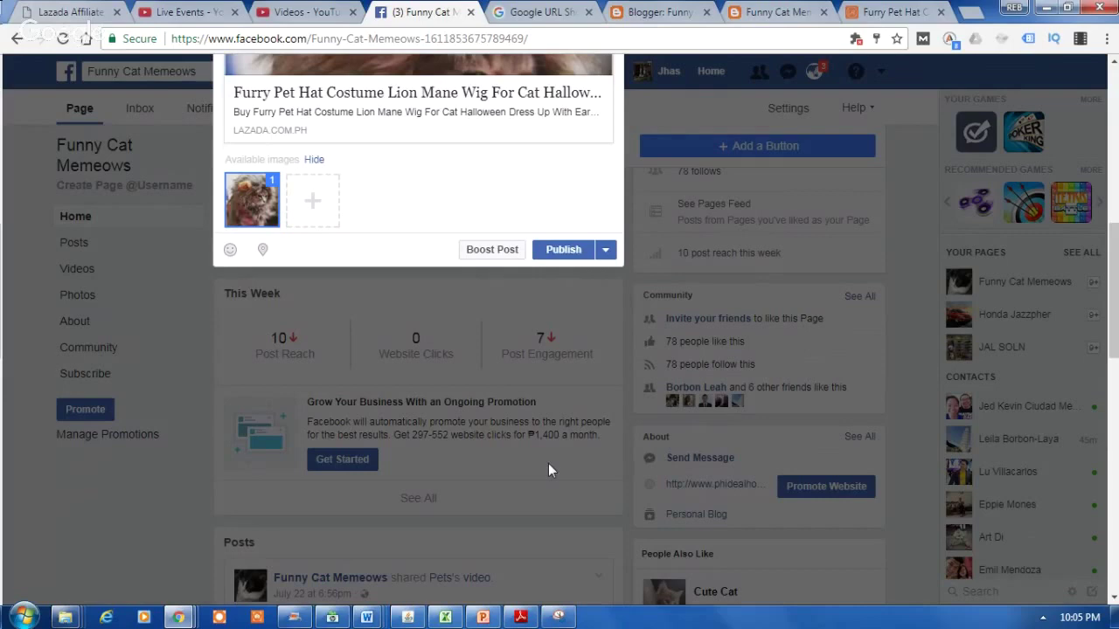
scroll(548, 470, "down", 1)
left_click(563, 223)
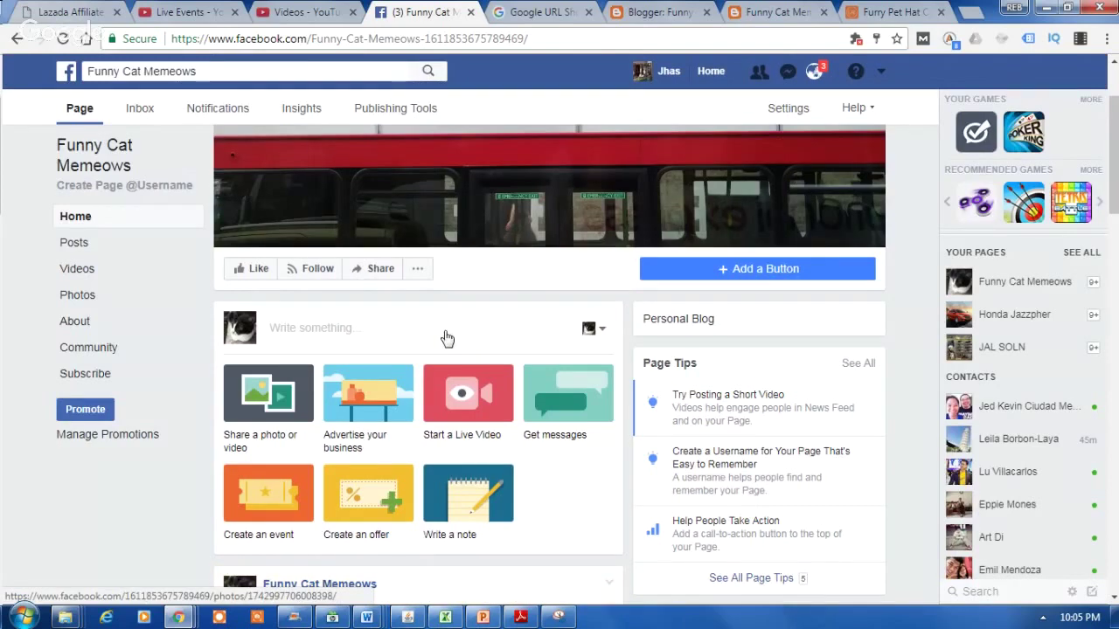
scroll(453, 341, "down", 1)
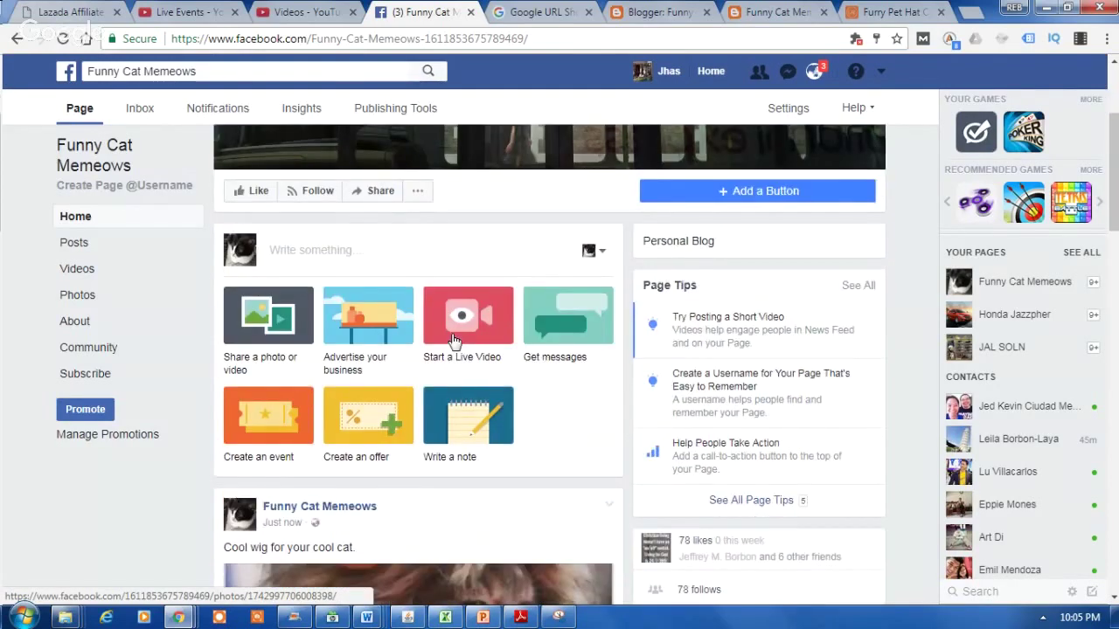
scroll(453, 341, "down", 2)
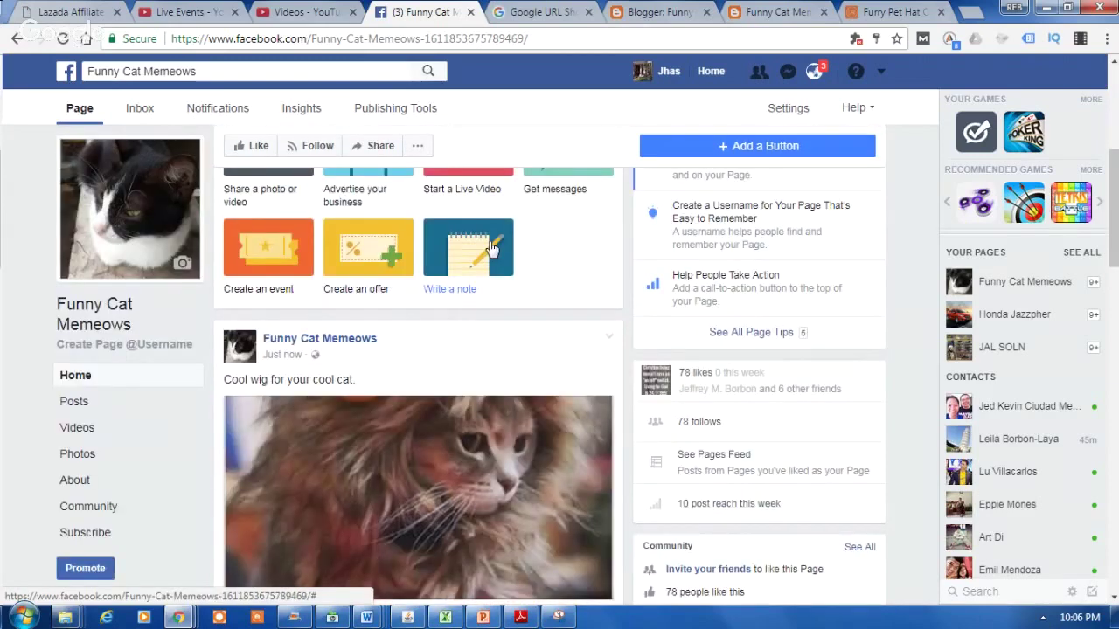